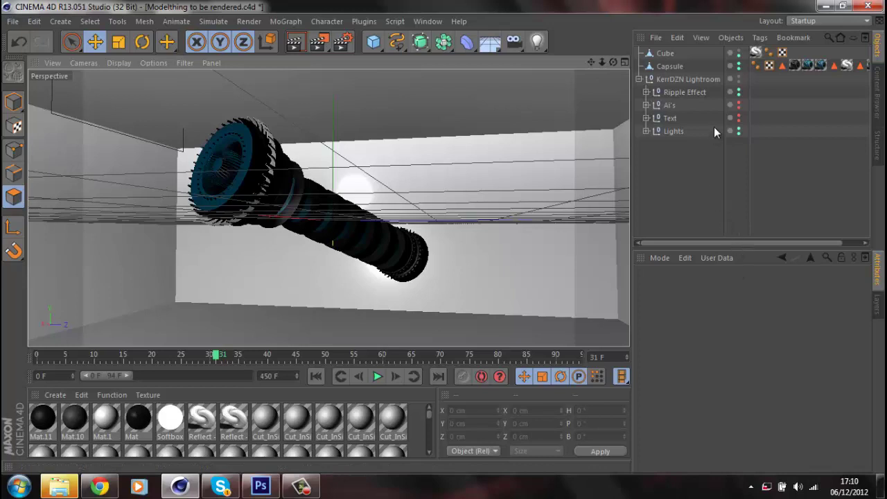
# Delete the Cube and Capsule objects from the scene, keeping the lightroom group.
pyautogui.moveTo(785, 75); pyautogui.dragTo(671, 47)
pyautogui.moveTo(869, 54); pyautogui.dragTo(669, 70)
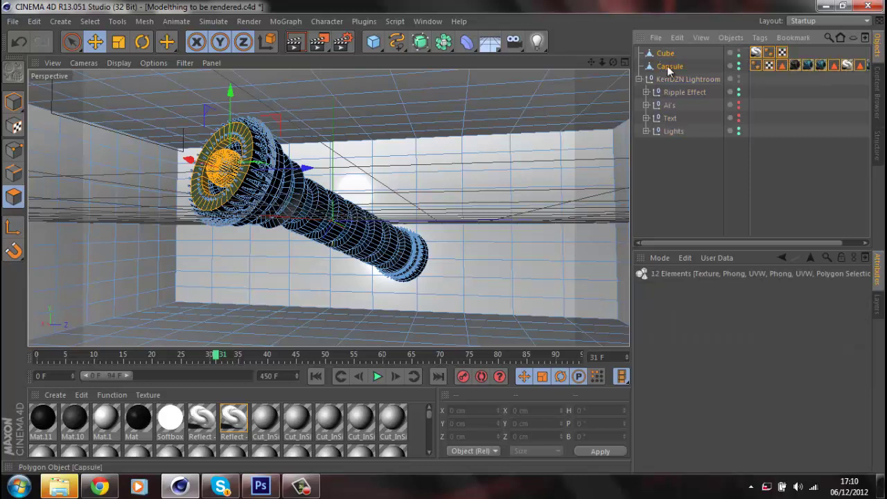
pyautogui.press('Delete')
pyautogui.moveTo(714, 202); pyautogui.dragTo(717, 182)
pyautogui.moveTo(668, 134); pyautogui.dragTo(718, 190)
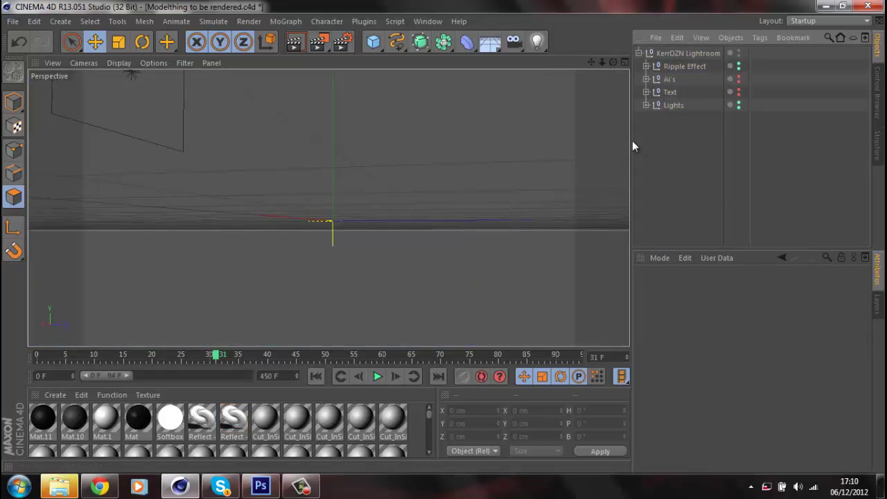
# Switch to Skype, read the chat message asking for a modeling tutorial, and return to Cinema 4D.
pyautogui.click(221, 486)
pyautogui.click(220, 486)
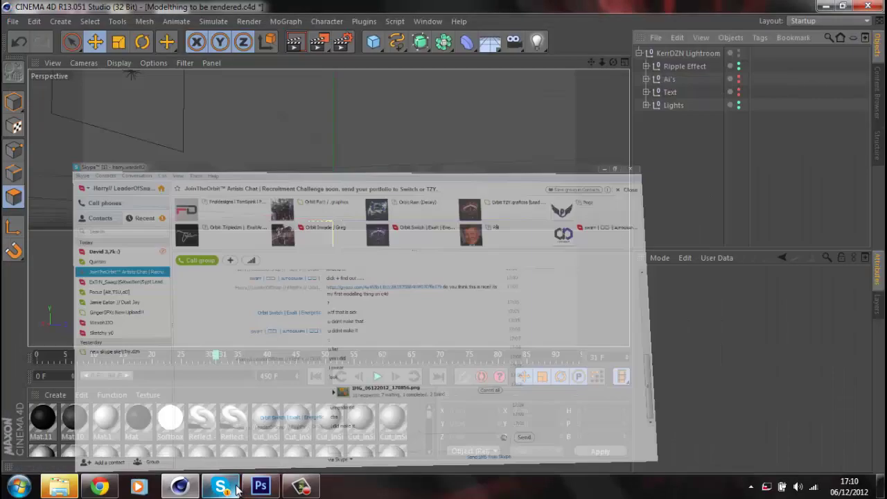
pyautogui.click(221, 486)
pyautogui.click(119, 144)
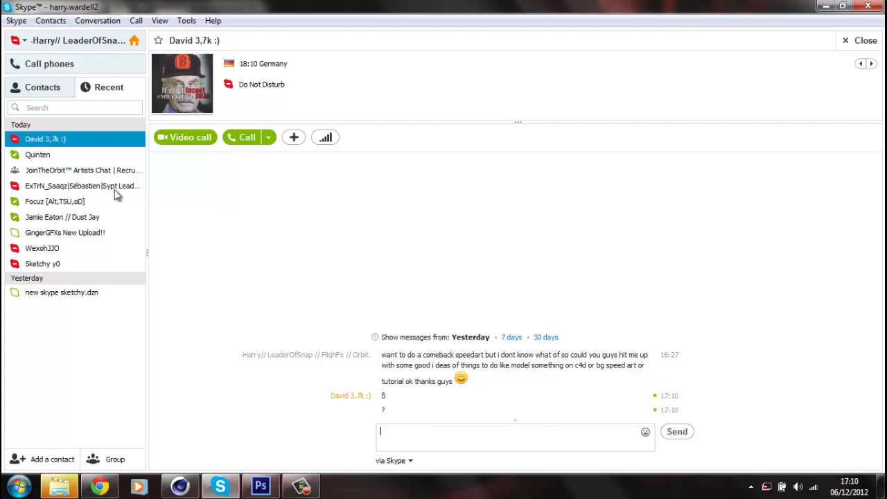
pyautogui.click(47, 250)
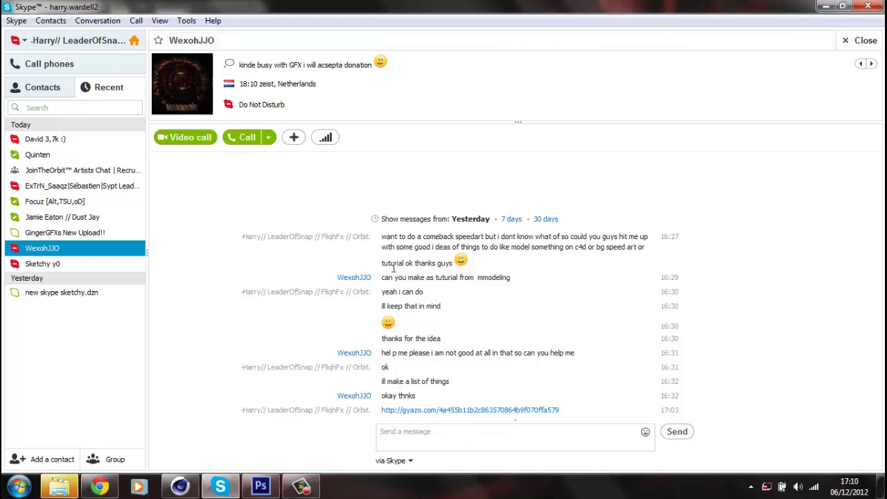
pyautogui.moveTo(384, 277); pyautogui.dragTo(526, 275)
pyautogui.click(221, 488)
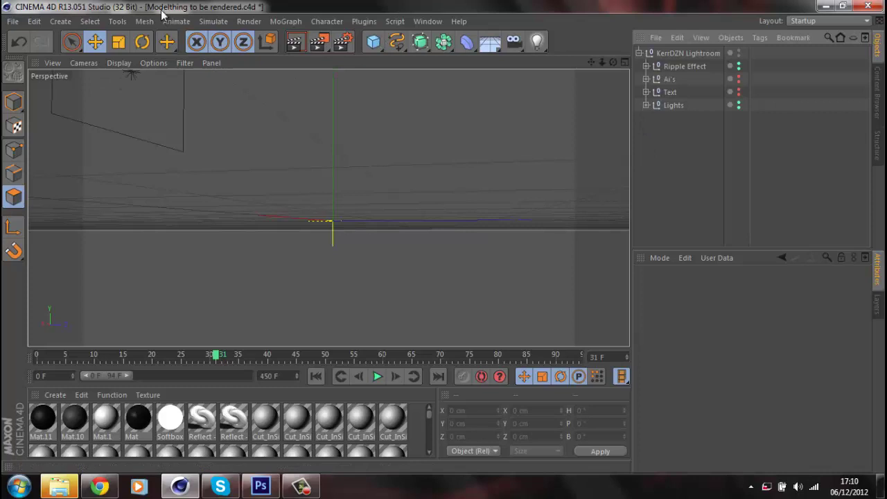
pyautogui.click(118, 23)
pyautogui.click(118, 23)
pyautogui.click(172, 42)
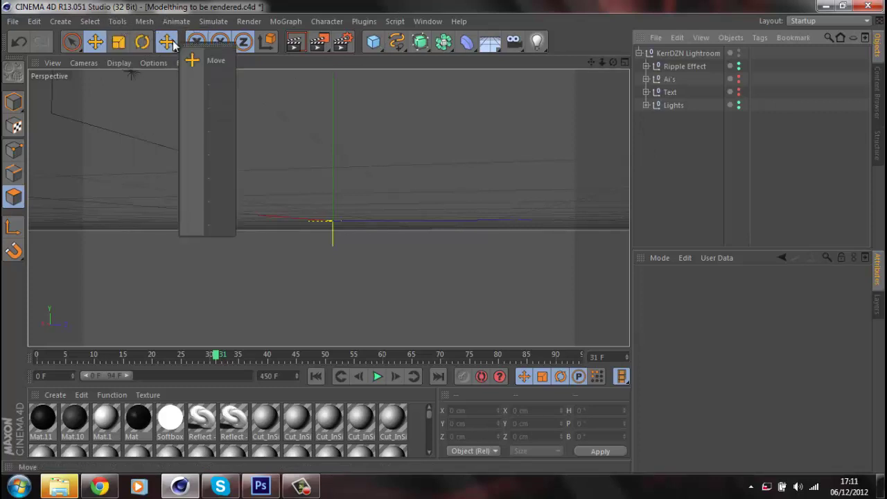
pyautogui.click(90, 22)
pyautogui.click(91, 22)
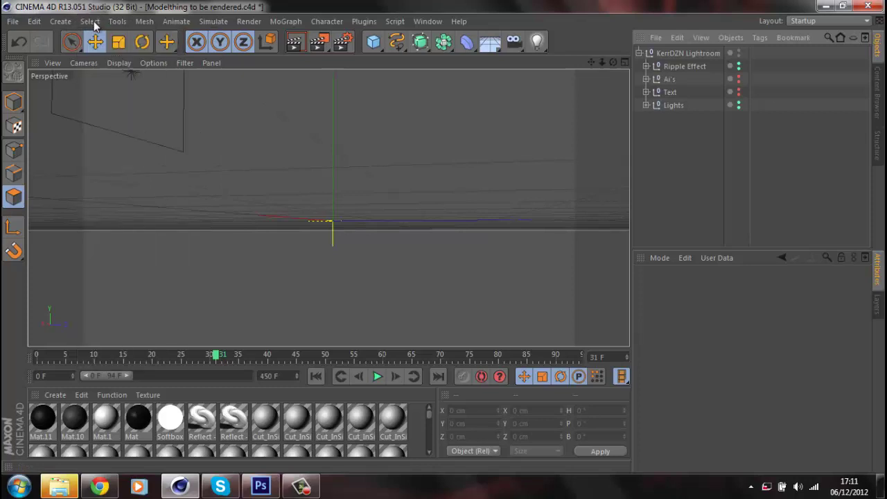
# Add a Tube primitive and stand it upright in Model mode with a bank (B) rotation of 90°.
pyautogui.click(373, 42)
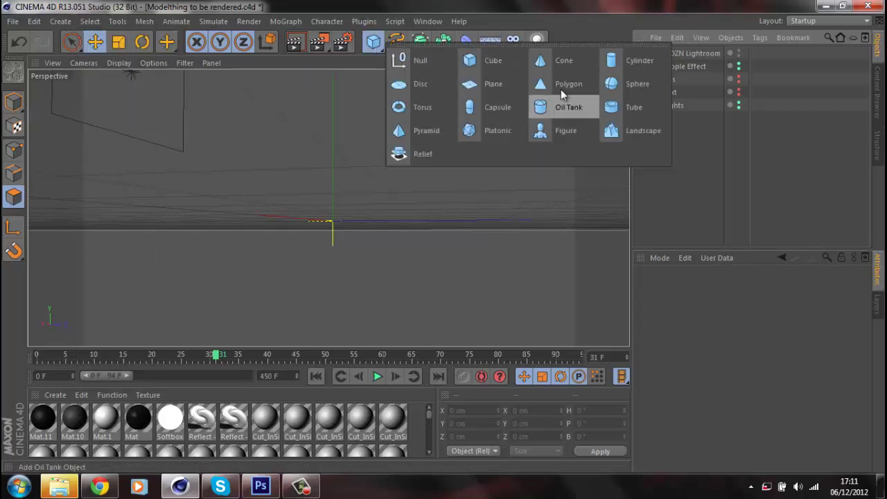
pyautogui.click(623, 108)
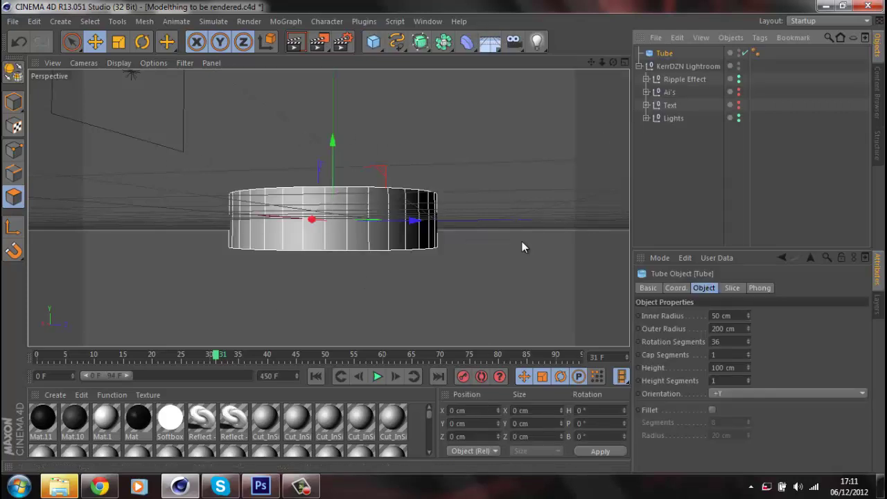
pyautogui.click(14, 102)
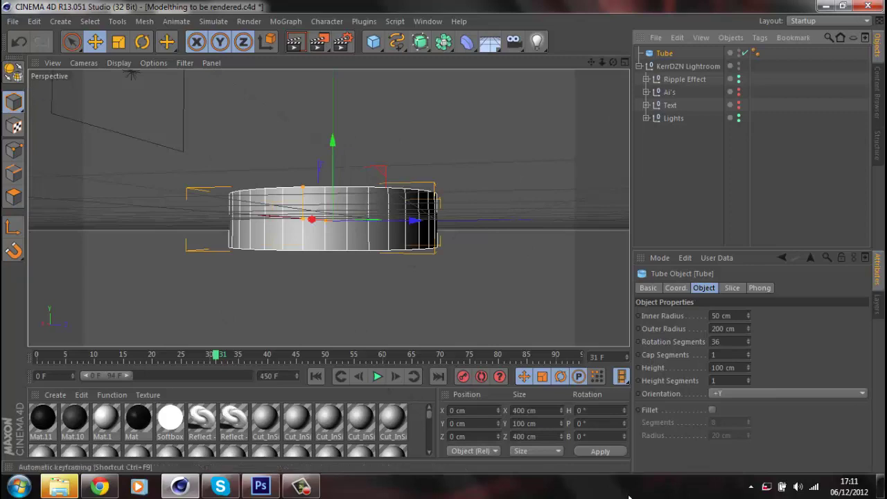
pyautogui.moveTo(600, 435); pyautogui.dragTo(551, 435)
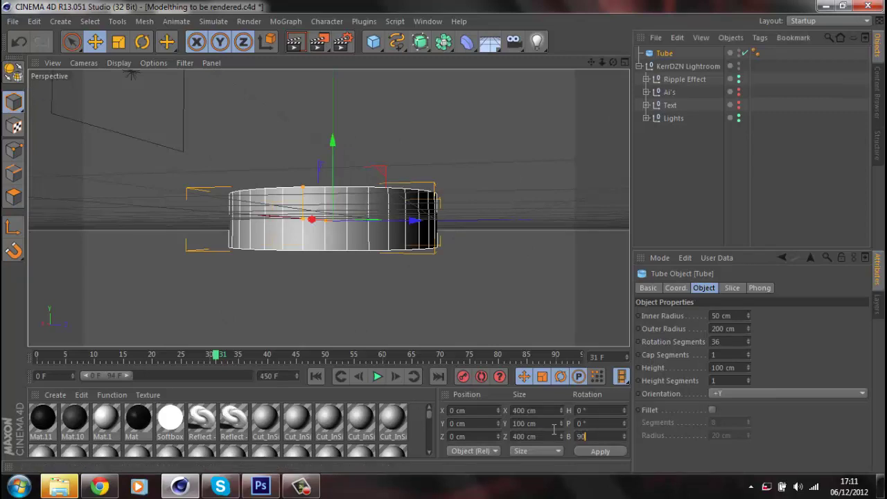
pyautogui.press('Return')
pyautogui.moveTo(455, 242)
pyautogui.mouseDown()
pyautogui.moveTo(440, 229)
pyautogui.moveTo(445, 237)
pyautogui.mouseUp()
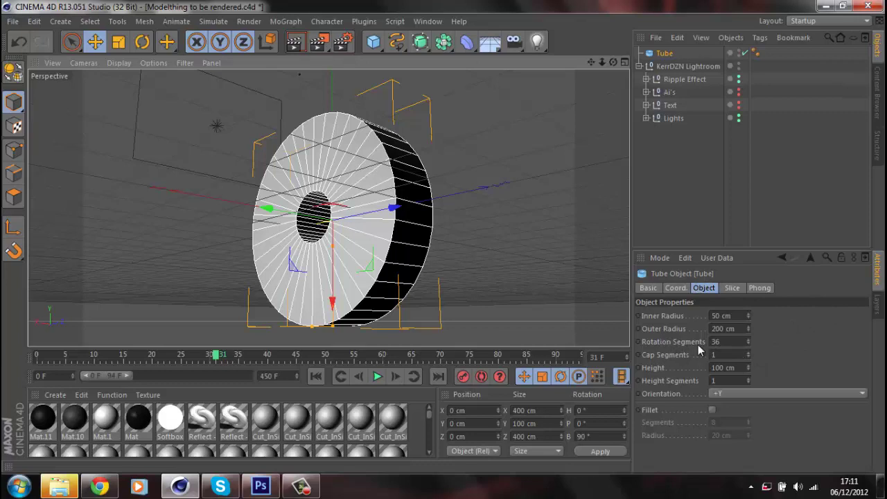
# Set the tube's inner radius to 0 cm to close its centre hole.
pyautogui.click(726, 341)
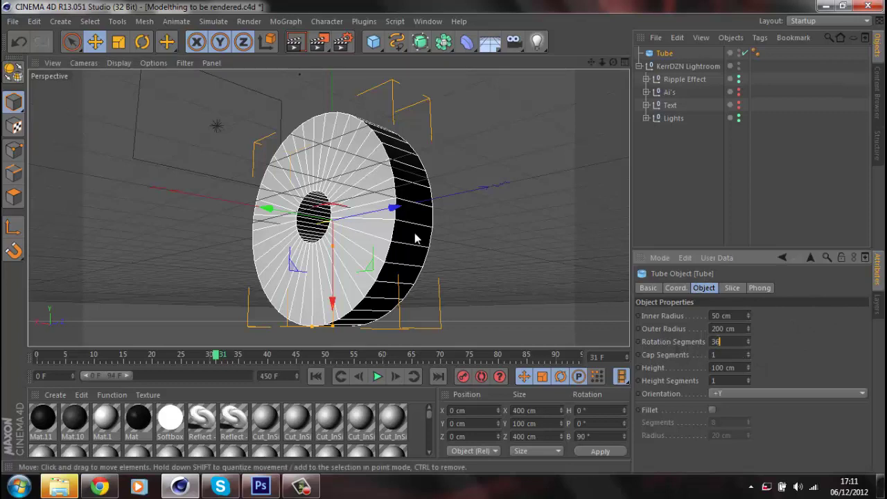
pyautogui.moveTo(333, 246); pyautogui.dragTo(320, 208)
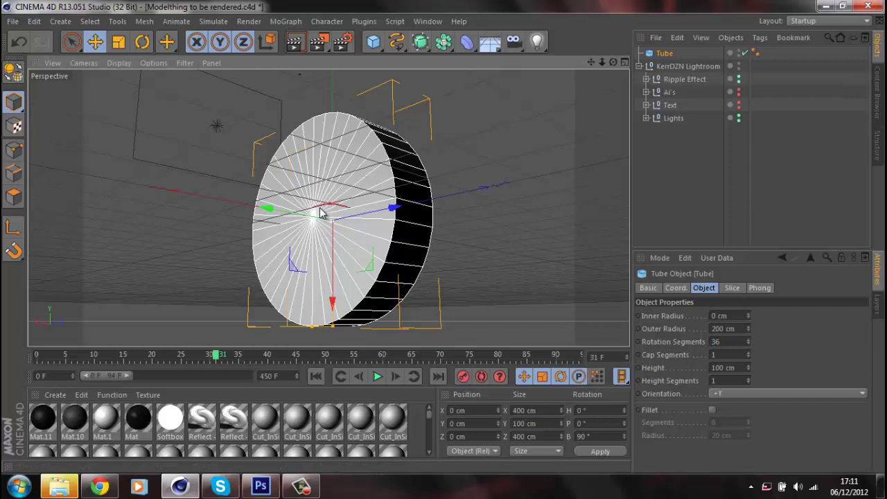
# Try different rotation segment counts on the tube.
pyautogui.click(729, 342)
pyautogui.scroll(14, 728, 342)
pyautogui.scroll(-17, 727, 342)
pyautogui.scroll(1, 728, 341)
pyautogui.scroll(-1, 728, 341)
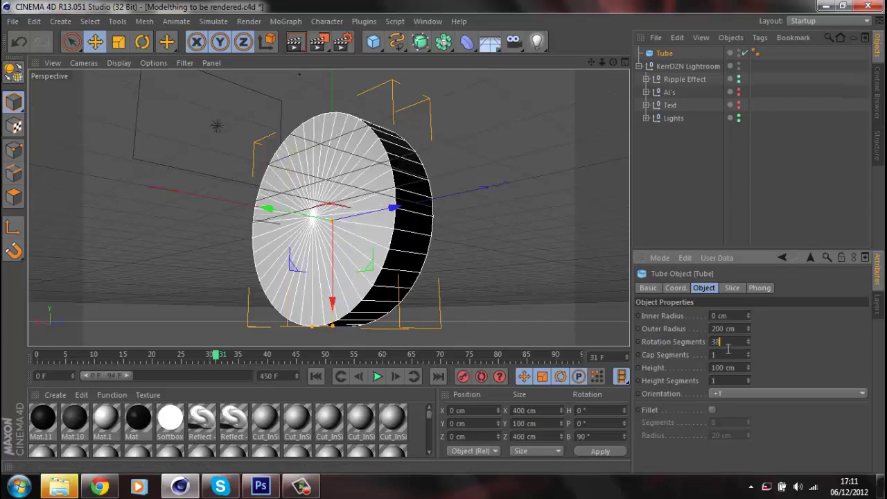
pyautogui.scroll(-2, 728, 349)
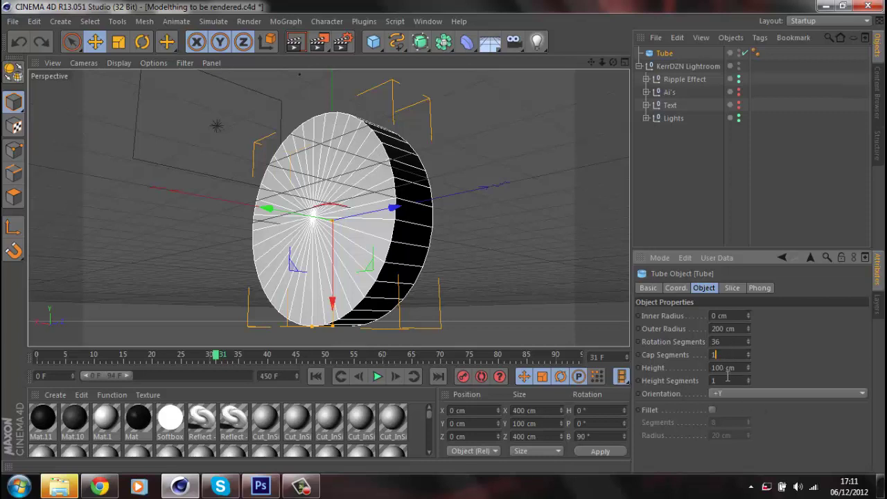
# Set the tube's cap segments to 8 and its height segments to 5.
pyautogui.scroll(7, 726, 353)
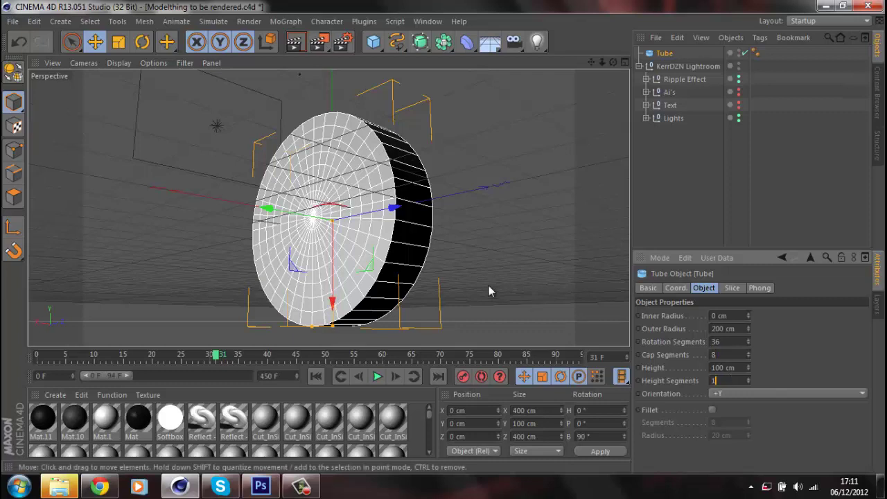
pyautogui.press('Return')
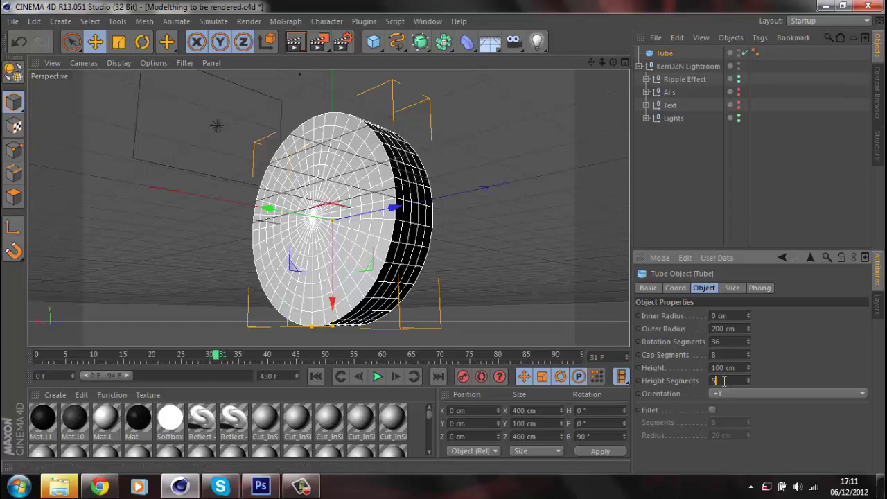
pyautogui.scroll(-1, 722, 379)
pyautogui.scroll(1, 723, 379)
# Convert the tube into an editable polygon object and switch to polygon editing mode.
pyautogui.moveTo(613, 62); pyautogui.dragTo(447, 236)
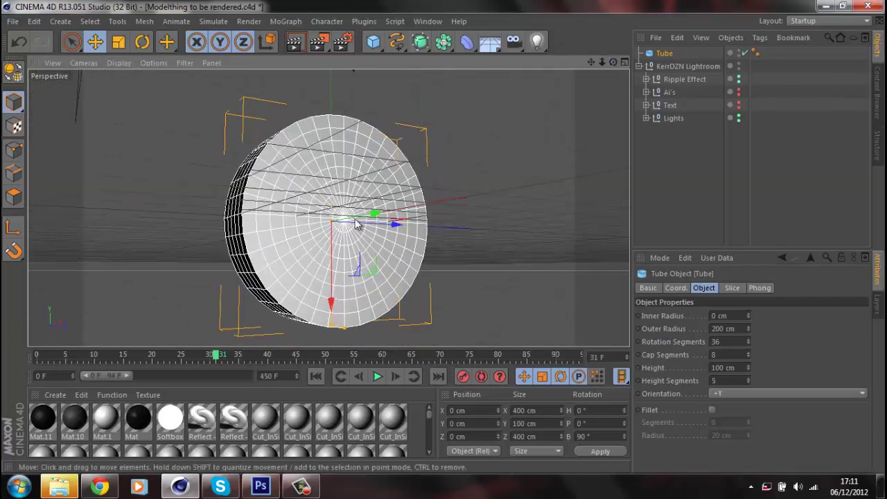
pyautogui.moveTo(612, 62); pyautogui.dragTo(451, 236)
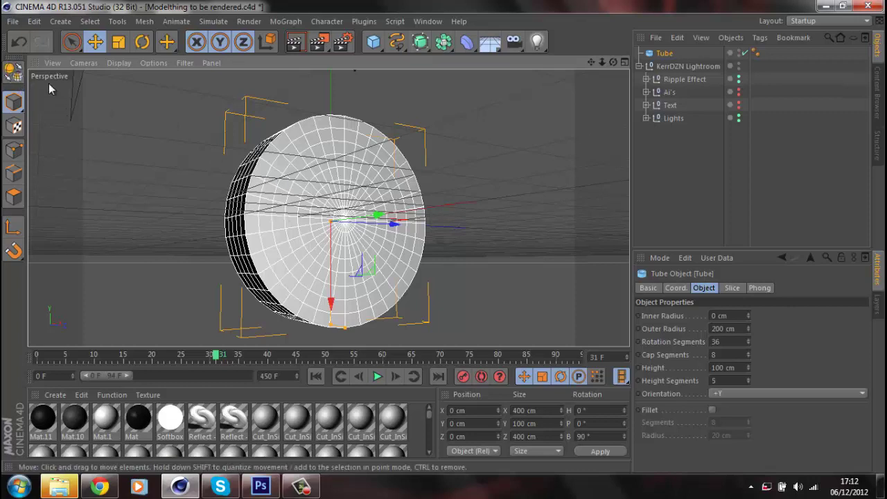
pyautogui.click(15, 72)
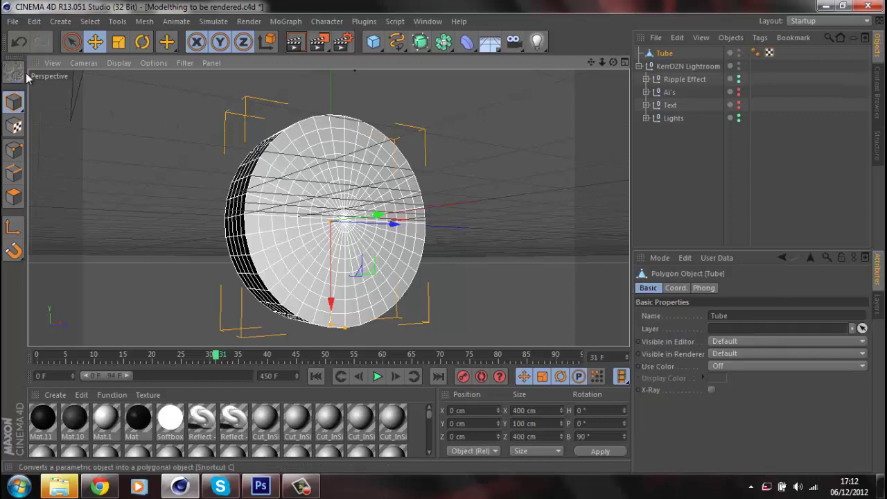
pyautogui.click(13, 200)
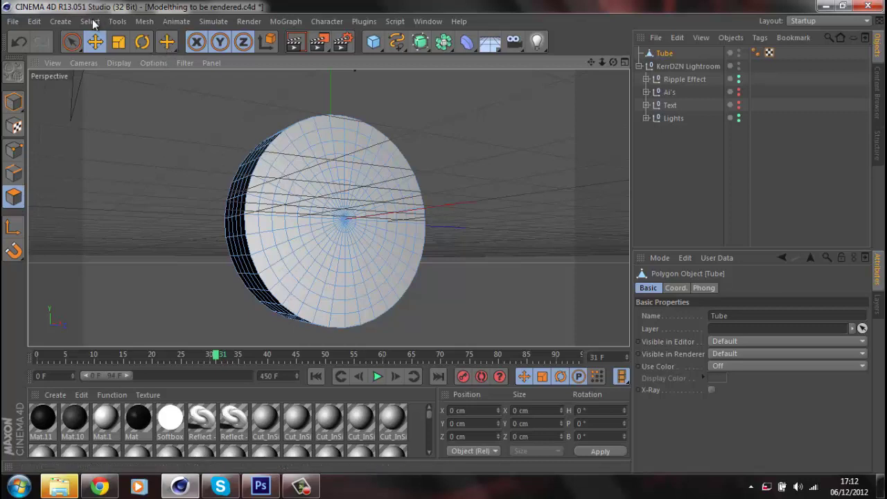
# Use Loop Selection to select the three middle polygon loops around the tube's outer rim.
pyautogui.click(117, 23)
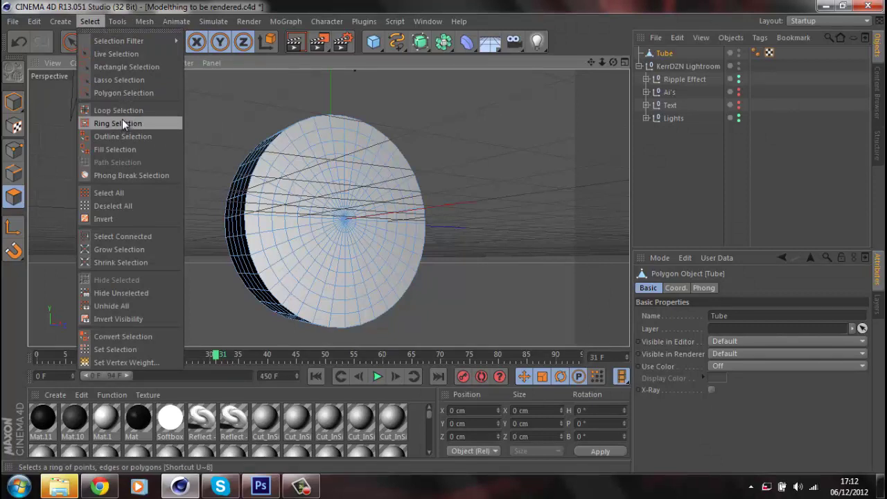
pyautogui.click(134, 108)
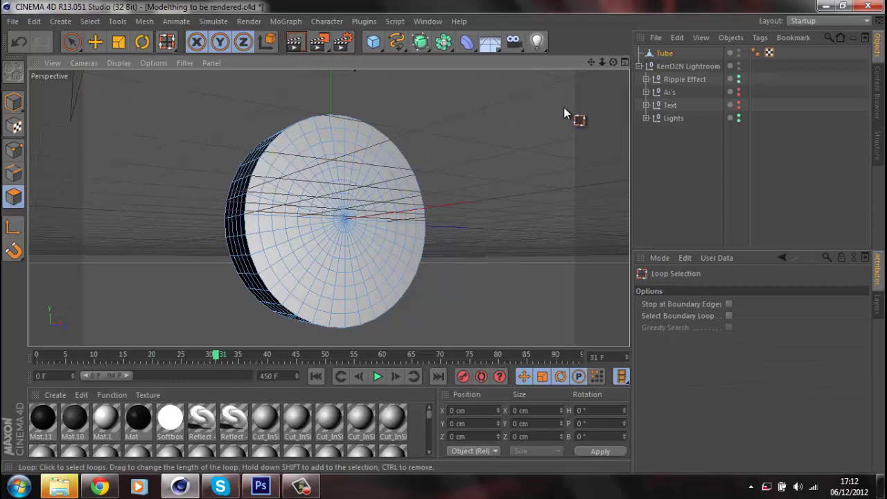
pyautogui.moveTo(440, 237)
pyautogui.keyDown('alt'); pyautogui.mouseDown()
pyautogui.moveTo(466, 240)
pyautogui.moveTo(461, 226)
pyautogui.moveTo(442, 240)
pyautogui.mouseUp(); pyautogui.keyUp('alt')
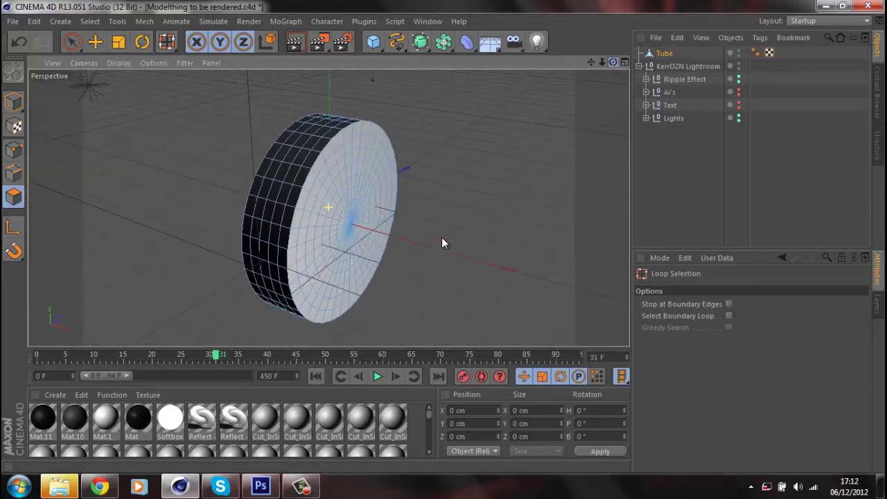
pyautogui.click(277, 167)
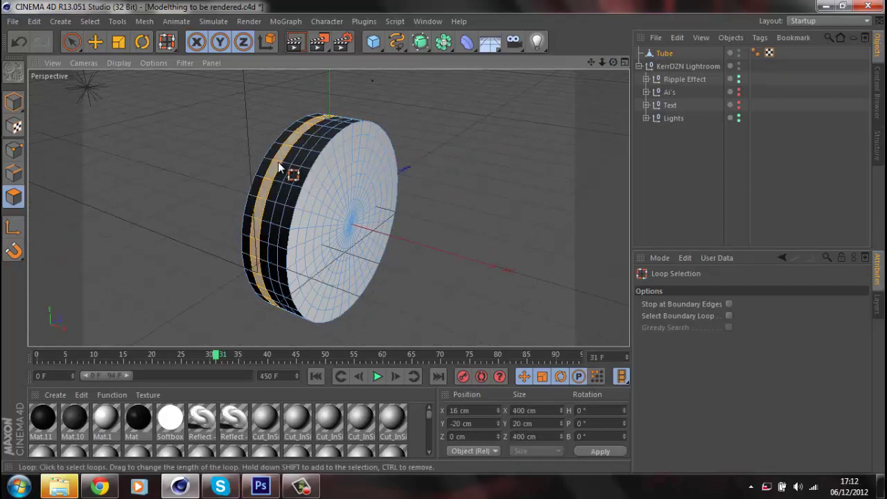
pyautogui.keyDown('shift'); pyautogui.click(284, 165); pyautogui.keyUp('shift')
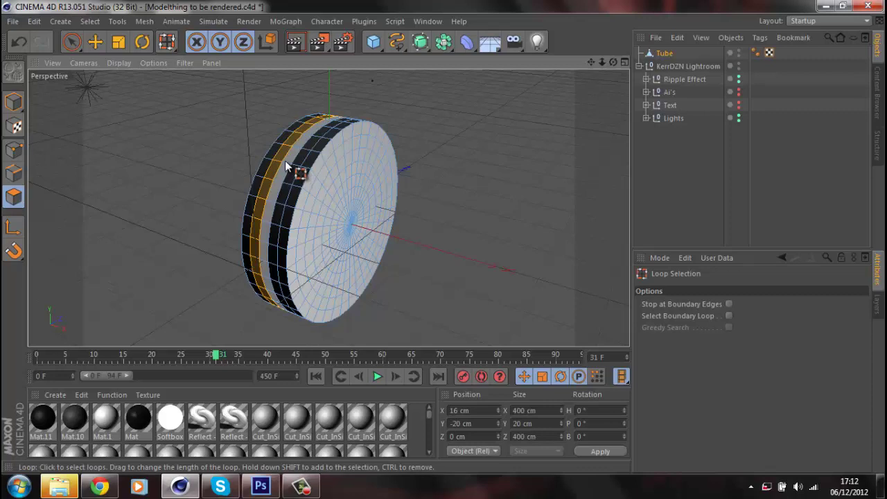
pyautogui.keyDown('shift'); pyautogui.click(285, 162); pyautogui.keyUp('shift')
pyautogui.press('z')
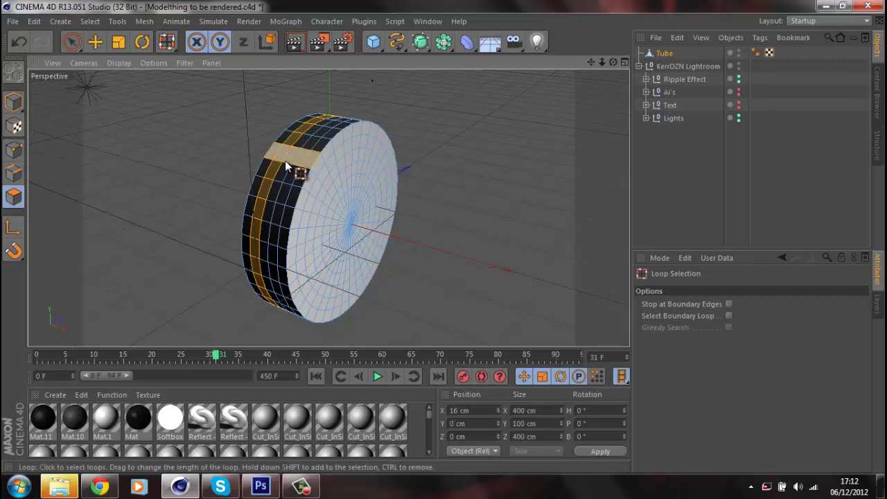
pyautogui.keyDown('shift'); pyautogui.click(288, 167); pyautogui.keyUp('shift')
pyautogui.keyDown('shift'); pyautogui.click(296, 167); pyautogui.keyUp('shift')
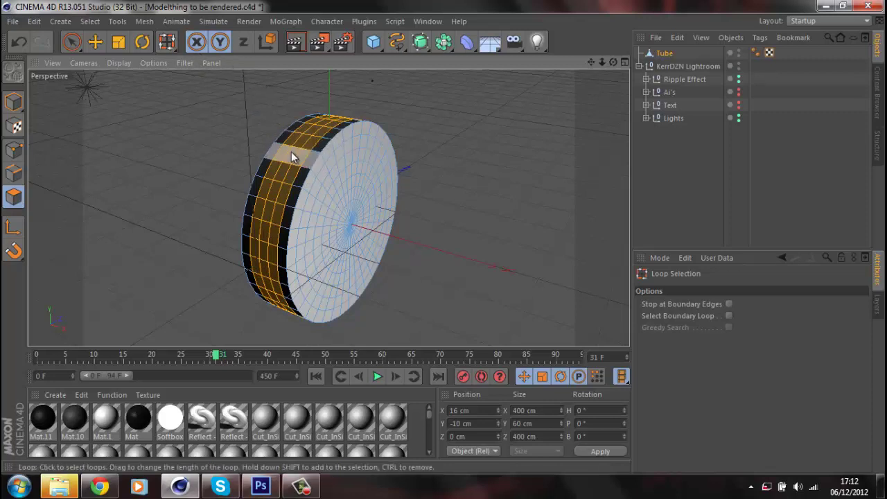
# Extrude the selected rim loops outward with a 5 cm offset.
pyautogui.rightClick(291, 152)
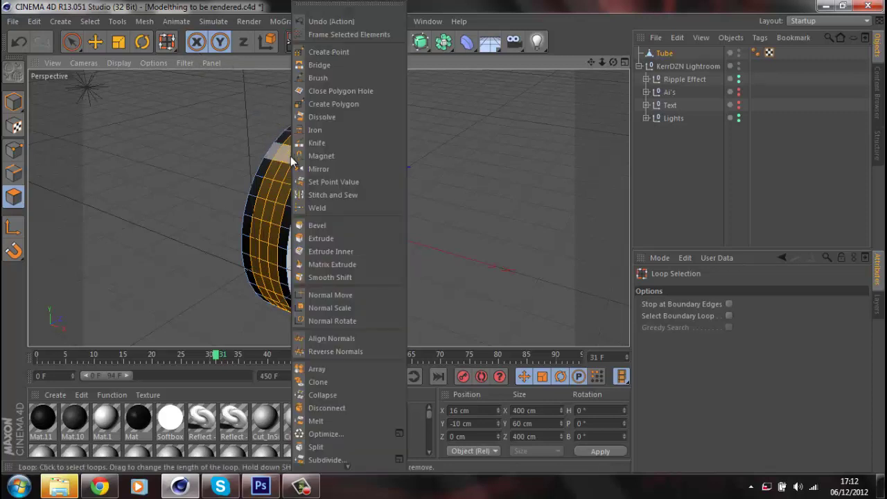
pyautogui.click(327, 239)
pyautogui.moveTo(297, 192); pyautogui.dragTo(444, 236)
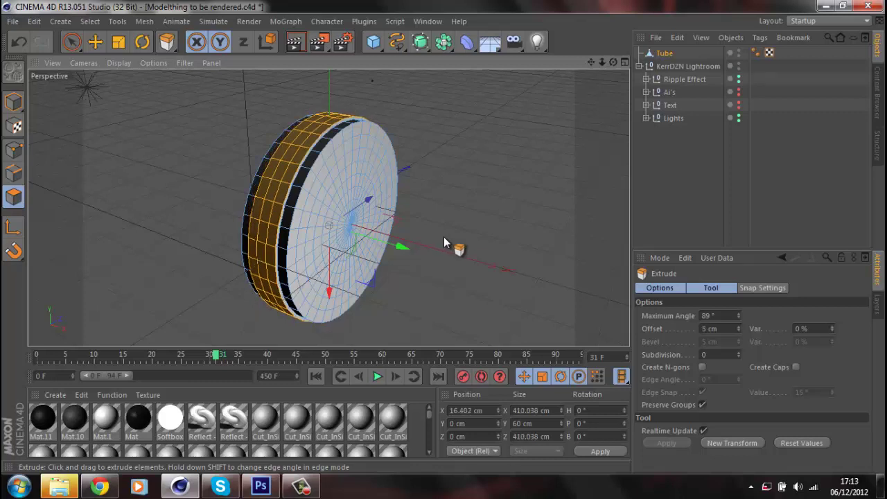
# Matrix Extrude the selected rim polygons into curved spikes with 8 steps, 5.05 cm Z movement, 80% scale and 10° rotation.
pyautogui.rightClick(287, 178)
pyautogui.click(323, 266)
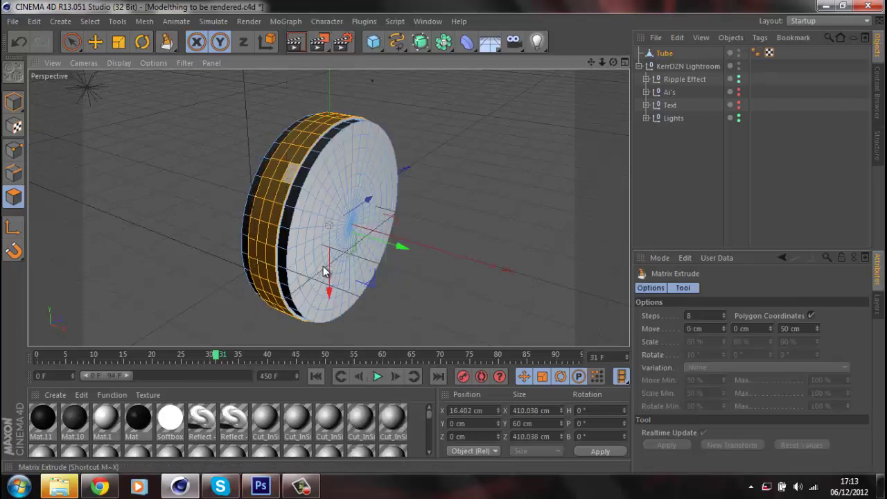
pyautogui.moveTo(303, 180); pyautogui.dragTo(444, 238)
pyautogui.moveTo(613, 62); pyautogui.dragTo(461, 232)
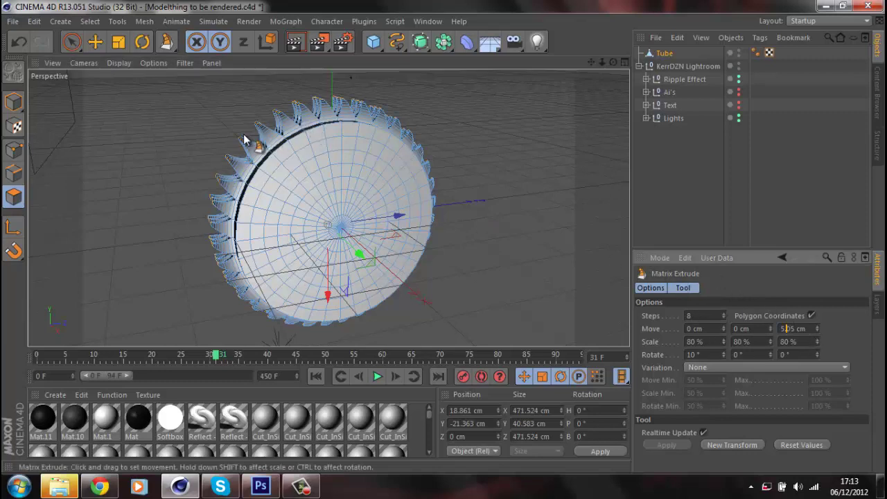
pyautogui.moveTo(613, 62); pyautogui.dragTo(445, 235)
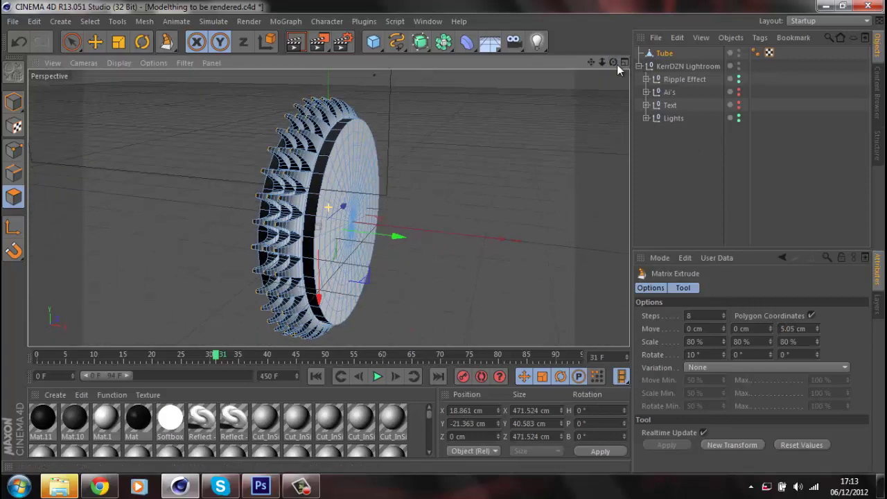
# Undo the Matrix Extrude, the Extrude and the loop selections on the tube's rim.
pyautogui.hotkey('ctrl', 'z')
pyautogui.hotkey('ctrl', 'z')
pyautogui.hotkey('ctrl', 'z')
pyautogui.hotkey('ctrl', 'z')
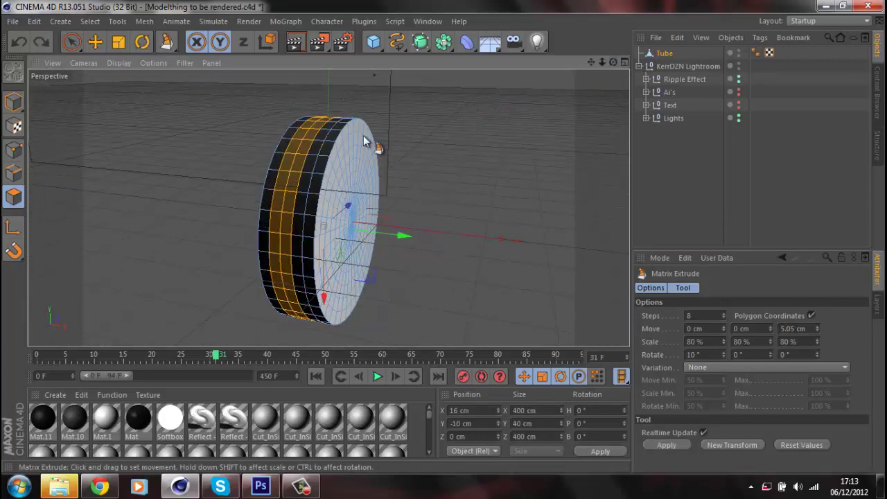
pyautogui.hotkey('ctrl', 'z')
# Use Loop Selection to select the single rim polygon loop second from the tube's front cap.
pyautogui.click(167, 41)
pyautogui.click(204, 107)
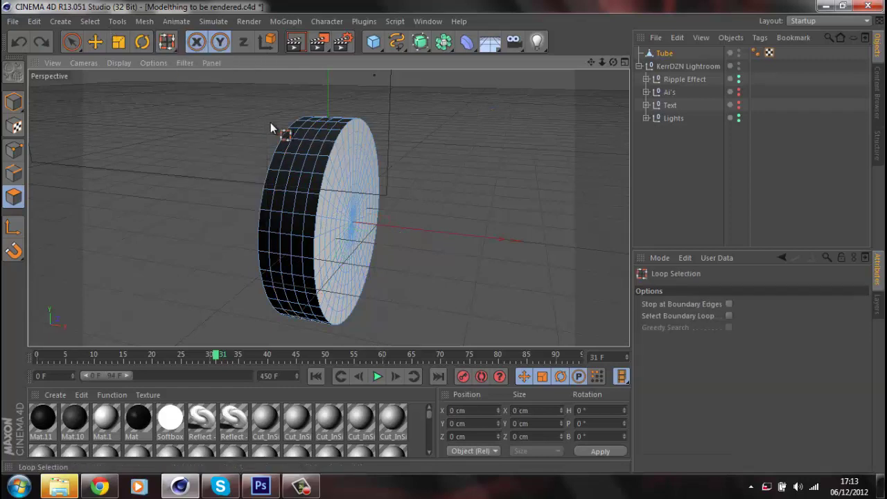
pyautogui.click(309, 173)
# Matrix Extrude the selected rim loop with 8 steps and a Z movement of 5 cm.
pyautogui.click(175, 43)
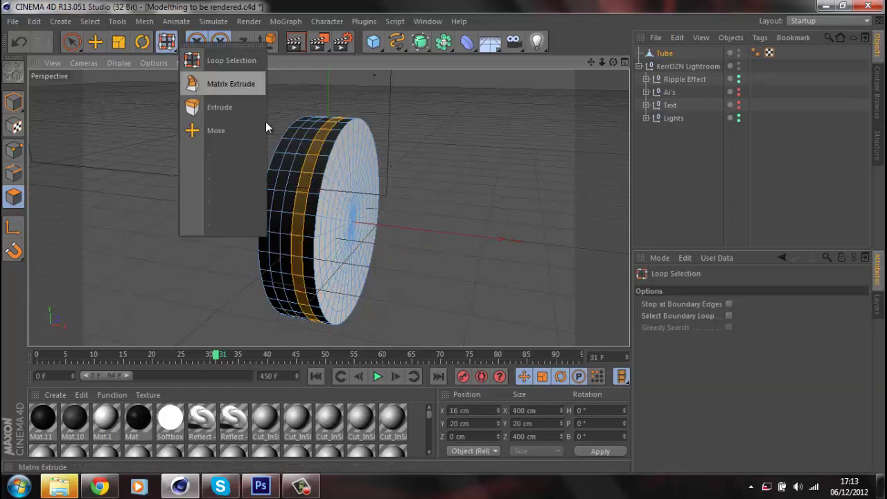
pyautogui.click(244, 87)
pyautogui.moveTo(311, 184); pyautogui.dragTo(484, 242)
pyautogui.click(787, 328)
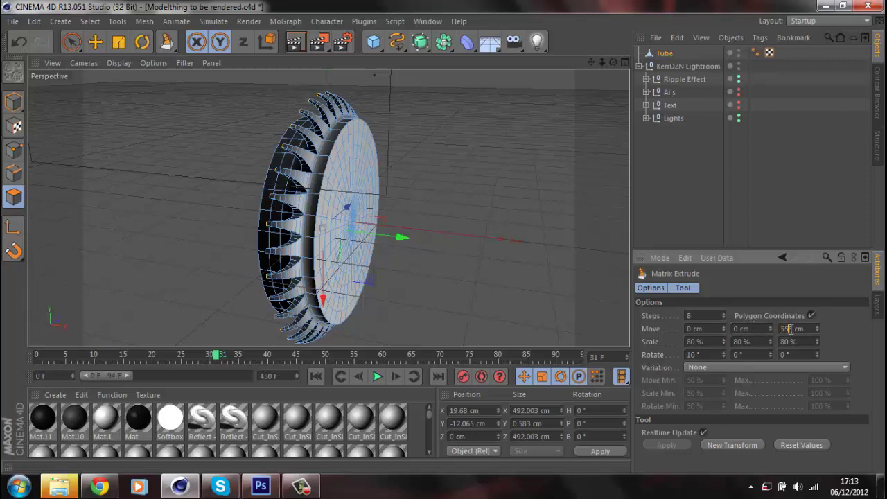
pyautogui.press('Return')
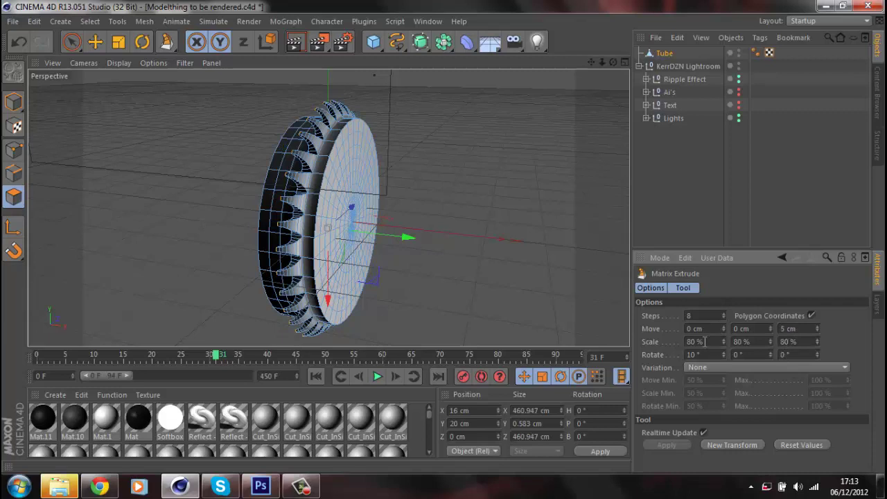
# Set the Matrix Extrude scale to 105% in X, 93% in Y and 85% in Z.
pyautogui.scroll(18, 696, 342)
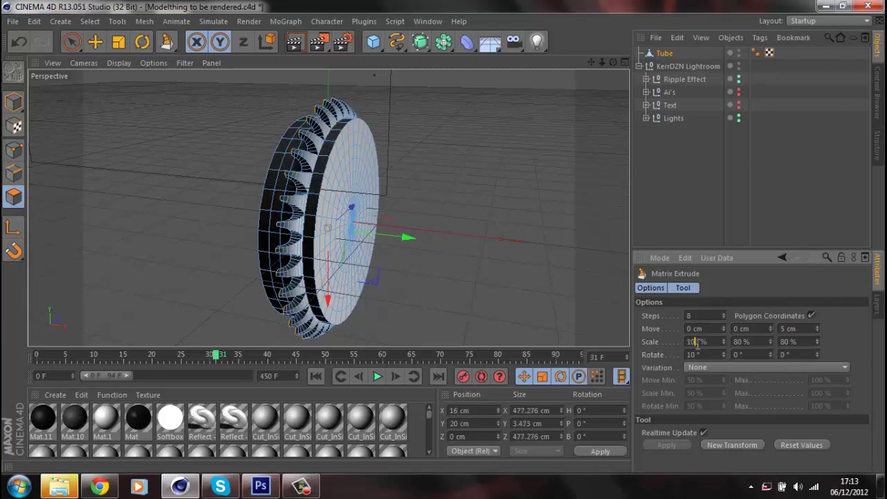
pyautogui.write('94')
pyautogui.click(770, 344)
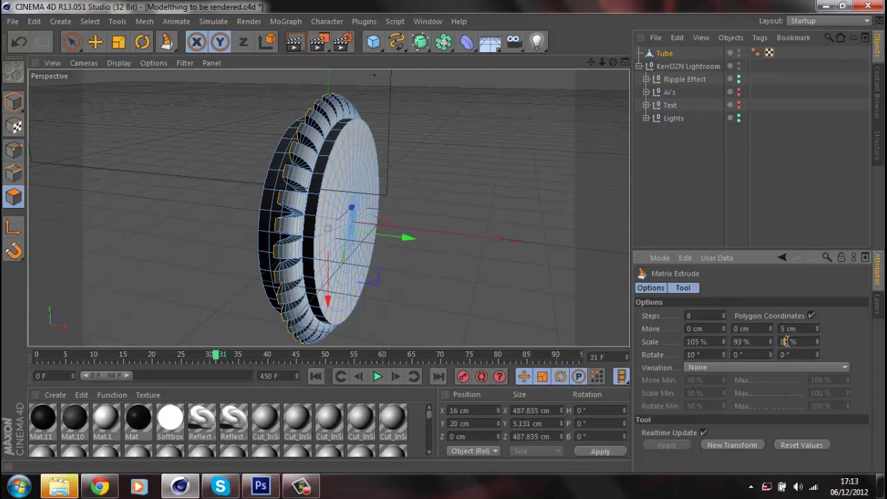
pyautogui.scroll(7, 699, 354)
pyautogui.scroll(-6, 698, 355)
# Set the first two Matrix Extrude rotation values to -9° and 13° to twist the teeth.
pyautogui.doubleClick(701, 354)
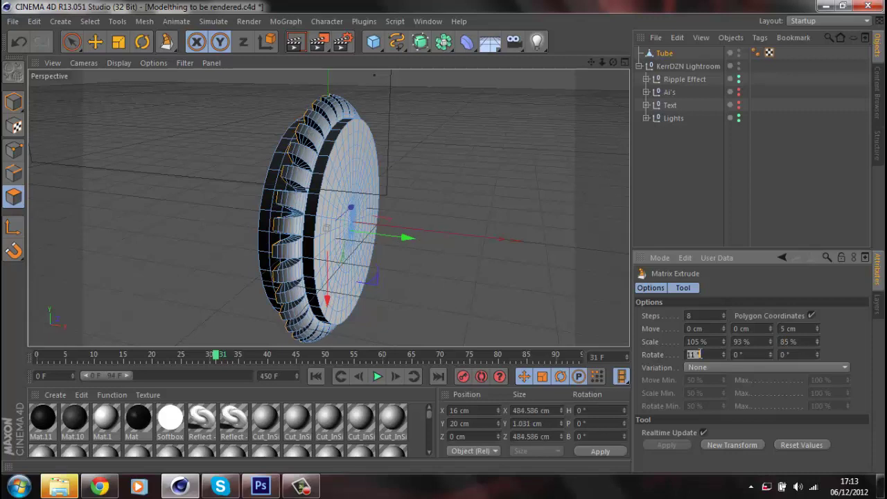
pyautogui.scroll(-14, 700, 354)
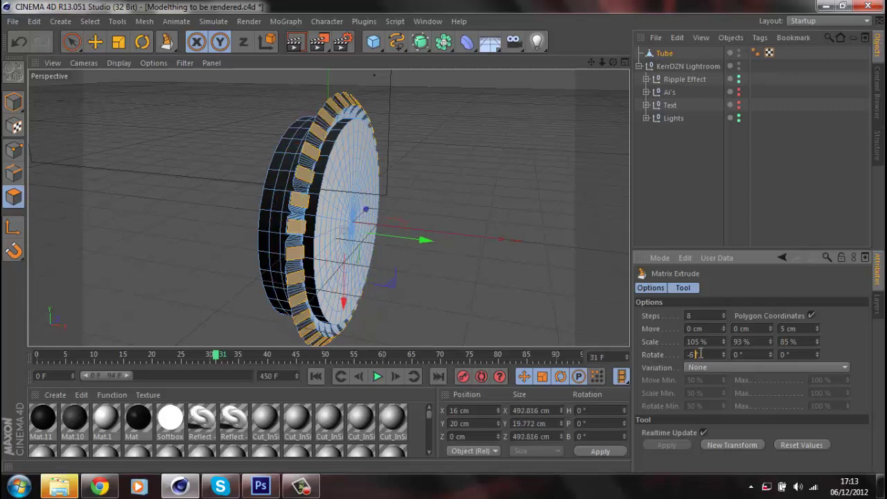
pyautogui.scroll(13, 742, 354)
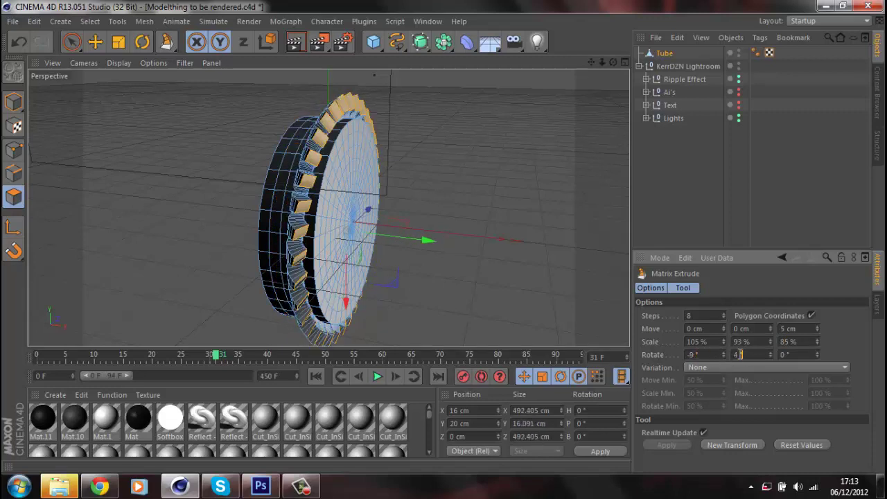
pyautogui.moveTo(613, 62); pyautogui.dragTo(441, 237)
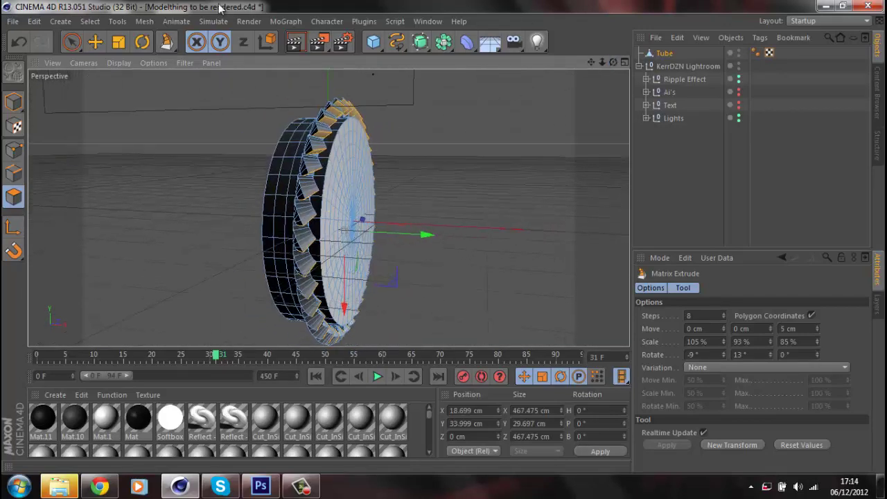
# Loop-select the middle rim loop beside the teeth and Matrix Extrude it with a Z movement of about 10.5 cm.
pyautogui.moveTo(167, 43); pyautogui.dragTo(220, 86)
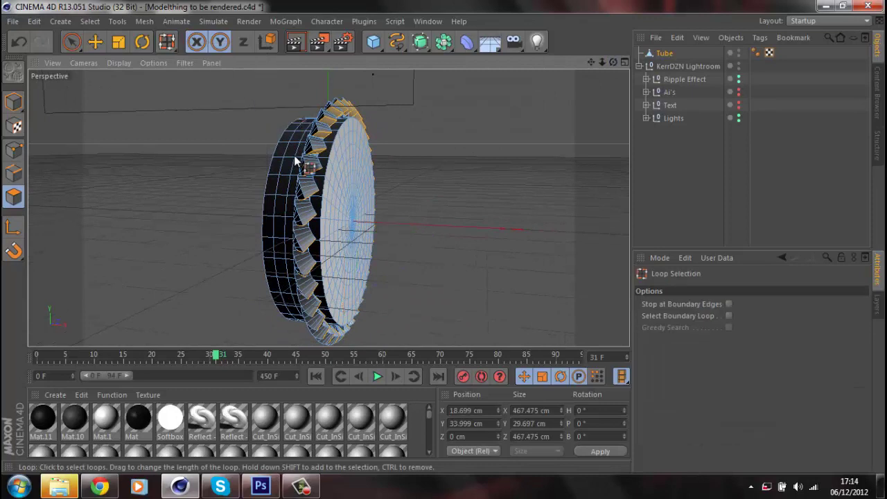
pyautogui.click(298, 178)
pyautogui.moveTo(166, 42); pyautogui.dragTo(214, 86)
pyautogui.moveTo(291, 183); pyautogui.dragTo(449, 245)
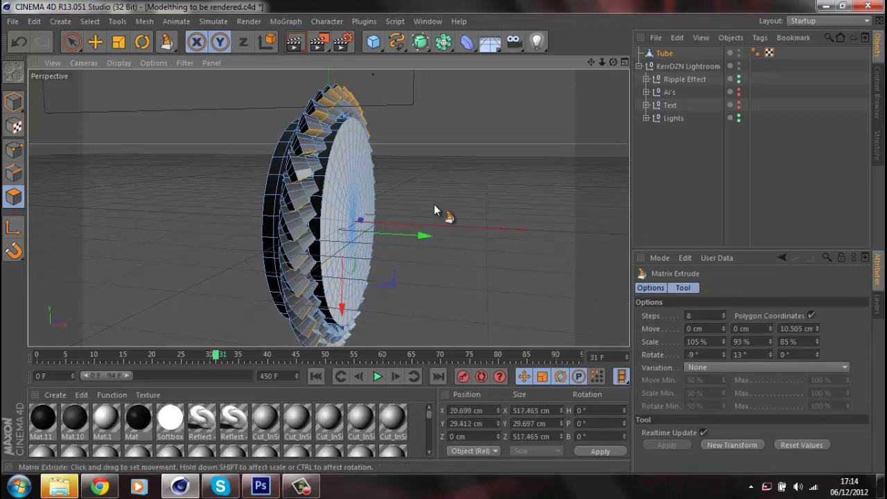
pyautogui.click(782, 329)
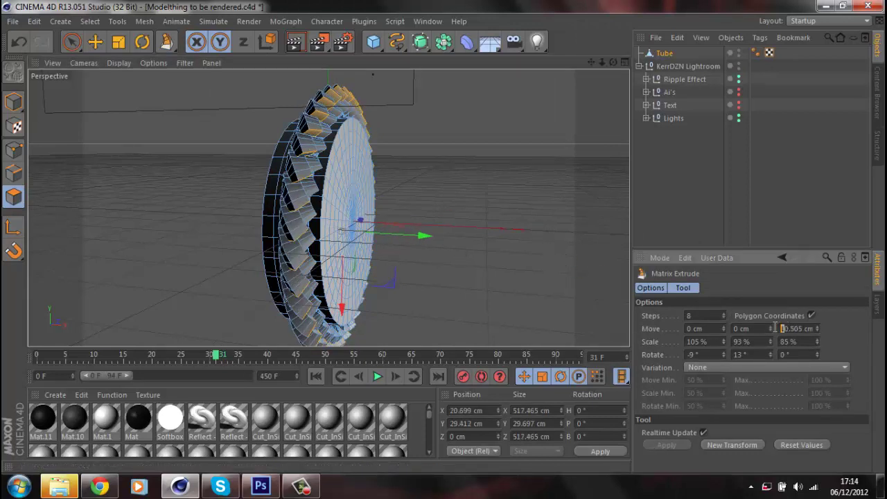
pyautogui.scroll(8, 689, 353)
# Adjust the middle row's Matrix Extrude to 95% X scale, 98% Y scale and -1° first rotation.
pyautogui.click(700, 344)
pyautogui.scroll(5, 700, 344)
pyautogui.press('Down')
pyautogui.press('Down')
pyautogui.press('Down')
pyautogui.press('Down')
pyautogui.press('Down')
pyautogui.press('Down')
pyautogui.press('Down')
pyautogui.press('Down')
pyautogui.press('Down')
pyautogui.press('Down')
pyautogui.press('Down')
pyautogui.press('Down')
pyautogui.press('Down')
pyautogui.press('Down')
pyautogui.press('Down')
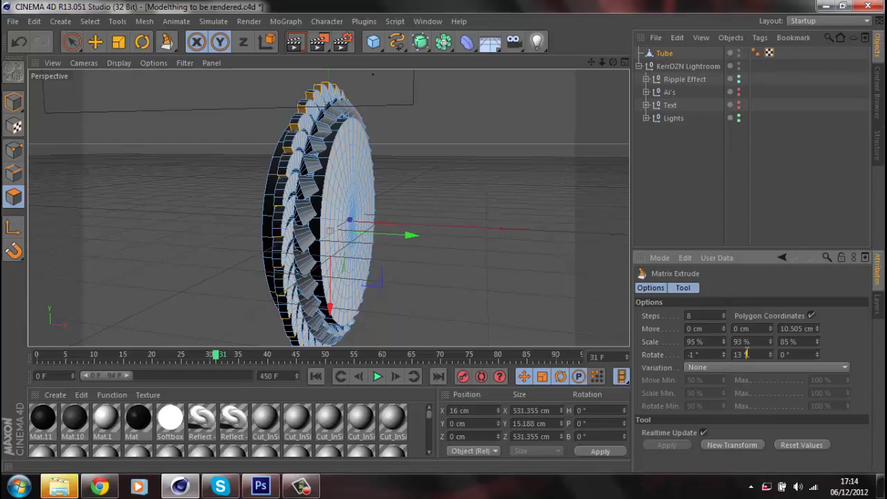
pyautogui.scroll(1, 746, 342)
pyautogui.moveTo(613, 62)
pyautogui.mouseDown()
pyautogui.moveTo(448, 237)
pyautogui.moveTo(436, 237)
pyautogui.moveTo(466, 240)
pyautogui.moveTo(444, 231)
pyautogui.moveTo(613, 62)
pyautogui.mouseUp()
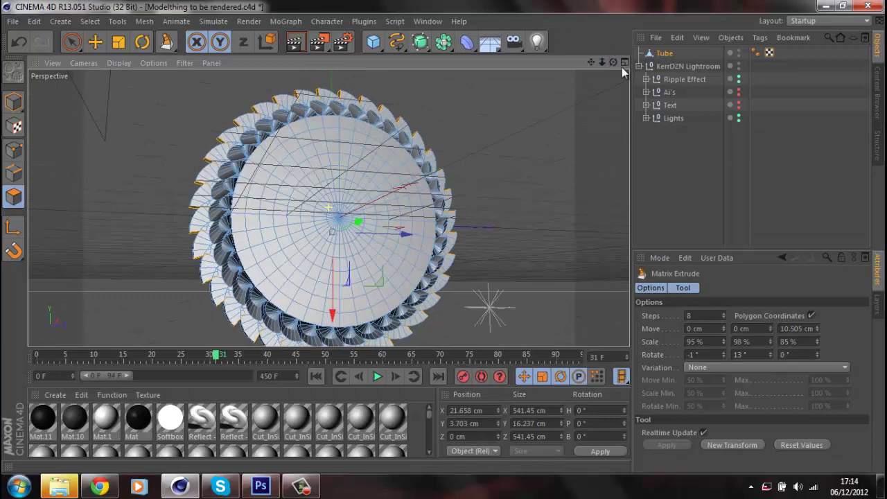
# Reduce the middle row's Matrix Extrude scale to 90% in Y and 75% in Z.
pyautogui.click(792, 342)
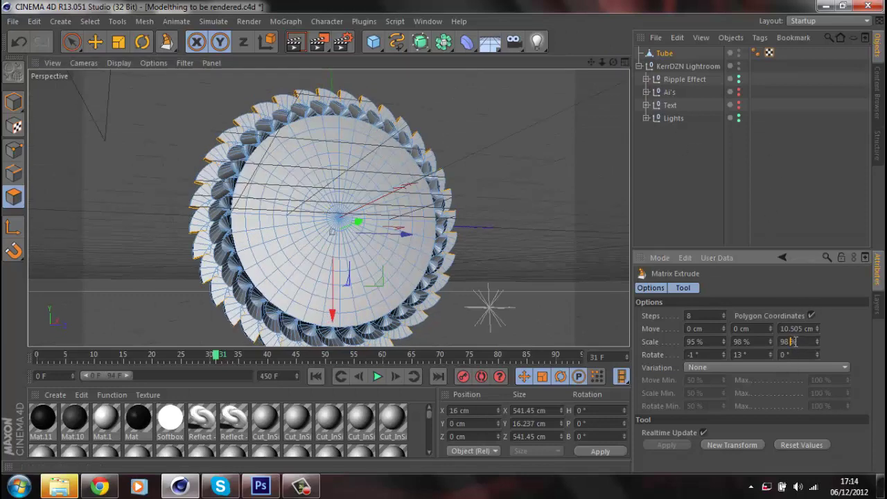
pyautogui.click(747, 341)
pyautogui.scroll(-8, 747, 341)
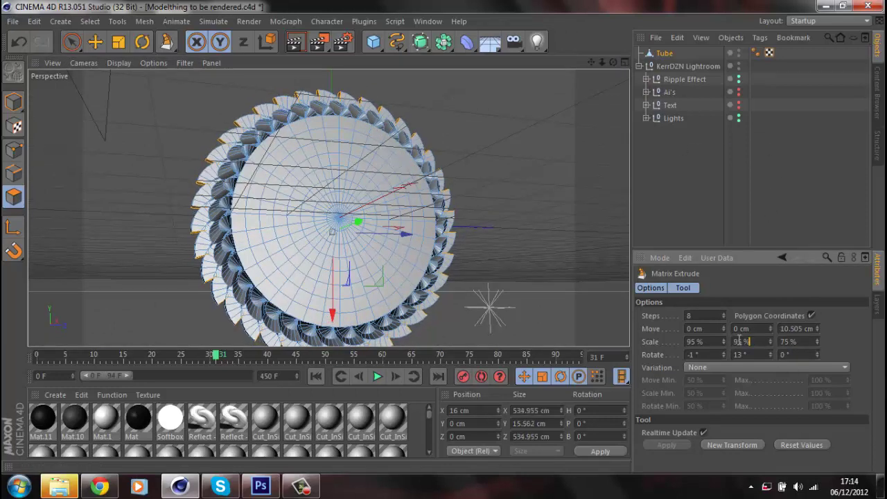
pyautogui.scroll(1, 743, 341)
pyautogui.scroll(-1, 743, 341)
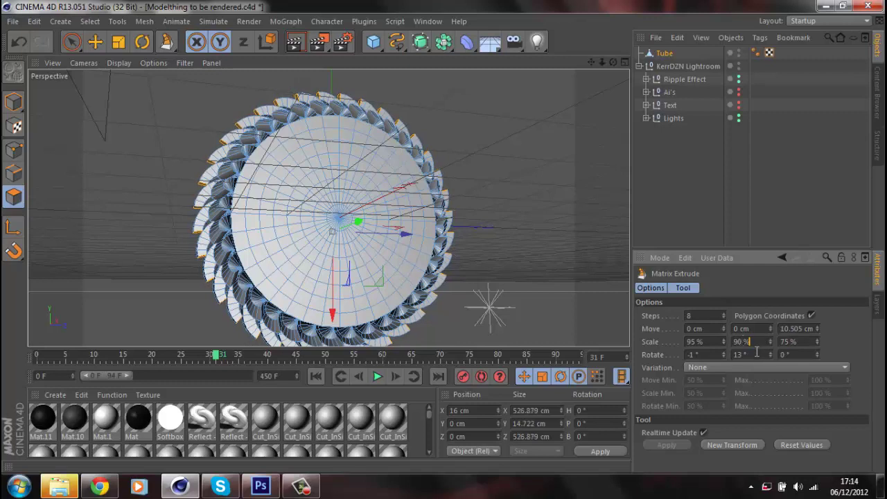
# Set the middle row's second Matrix Extrude rotation value to -12° and the third to -14°.
pyautogui.press('BackSpace')
pyautogui.scroll(2, 757, 350)
pyautogui.scroll(-20, 757, 350)
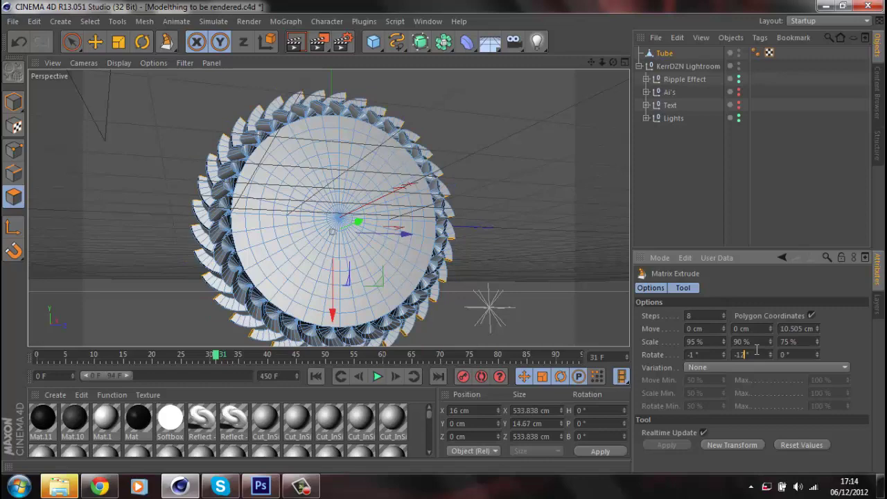
pyautogui.write('-7')
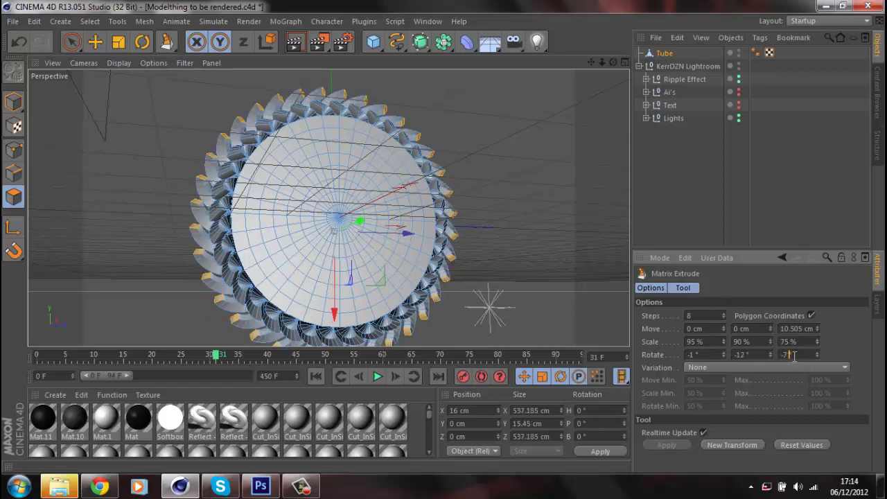
pyautogui.press('BackSpace')
pyautogui.write('14')
pyautogui.moveTo(618, 64); pyautogui.dragTo(444, 237)
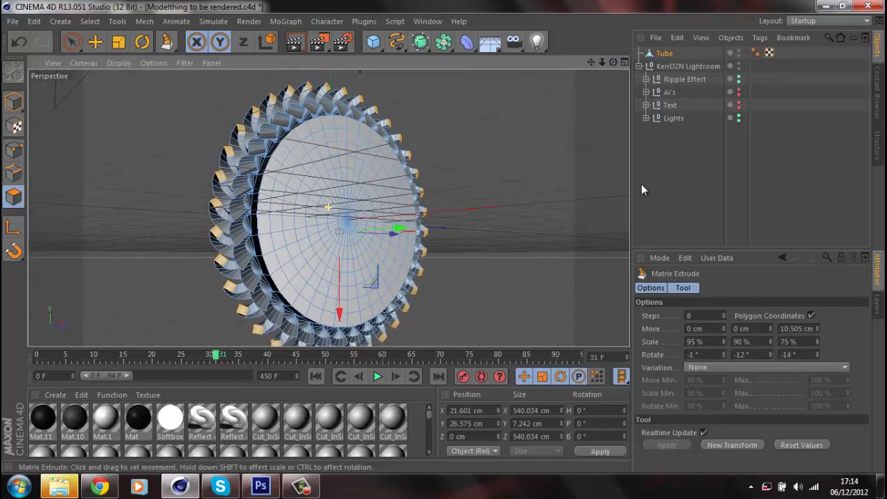
# Set the middle row's first Matrix Extrude rotation value to -12°.
pyautogui.click(695, 355)
pyautogui.press('BackSpace')
pyautogui.write('5')
pyautogui.scroll(-7, 695, 352)
# Render a preview of the toothed tube in the viewport past the texture warning, stop it and reselect the Tube object.
pyautogui.moveTo(614, 62); pyautogui.dragTo(416, 239)
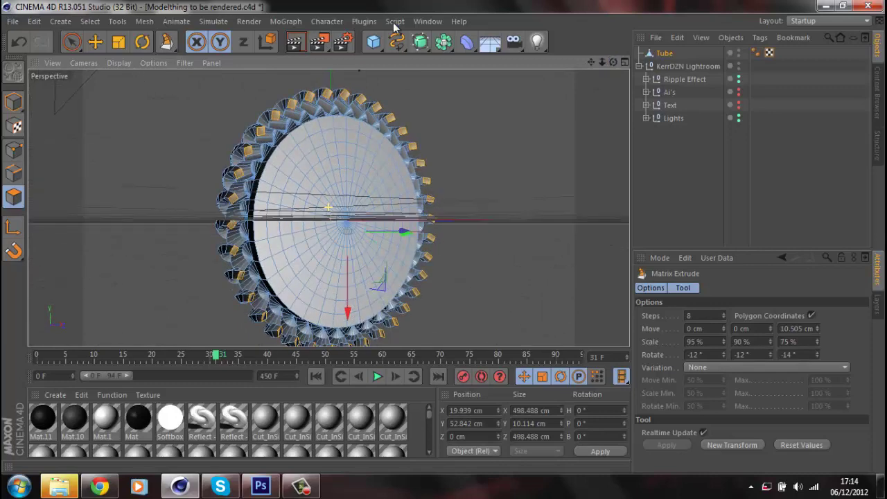
pyautogui.click(295, 42)
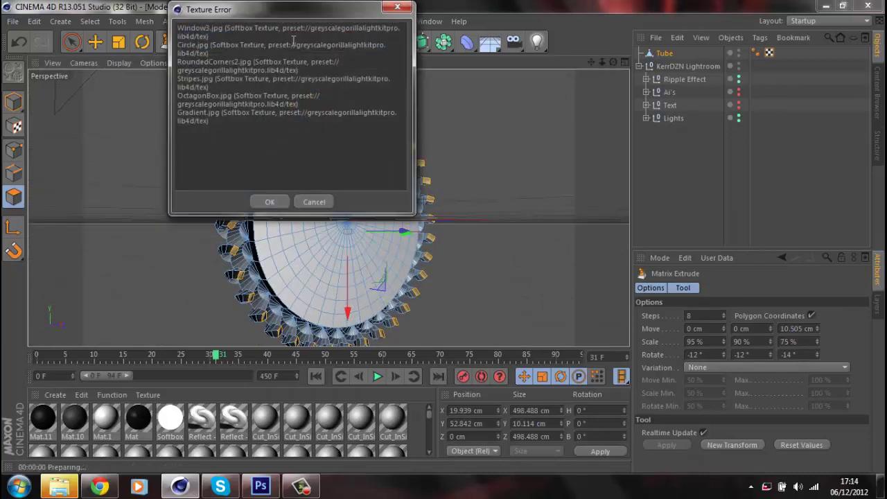
pyautogui.click(270, 204)
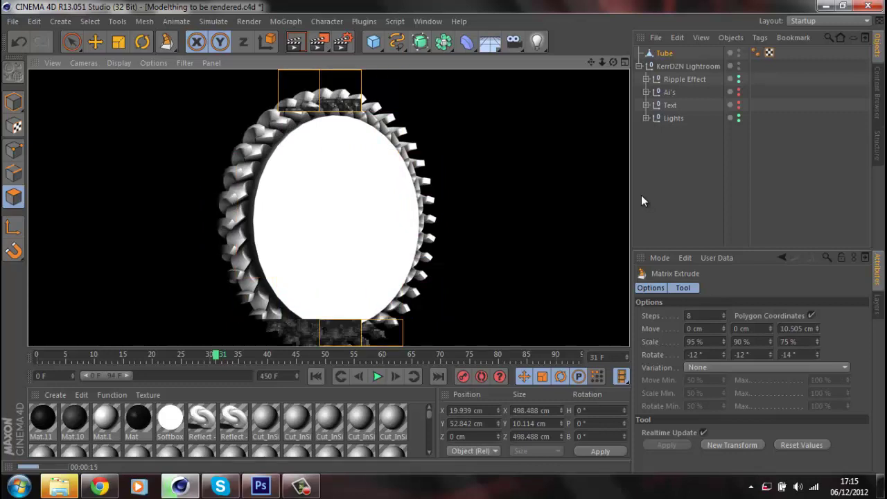
pyautogui.click(680, 189)
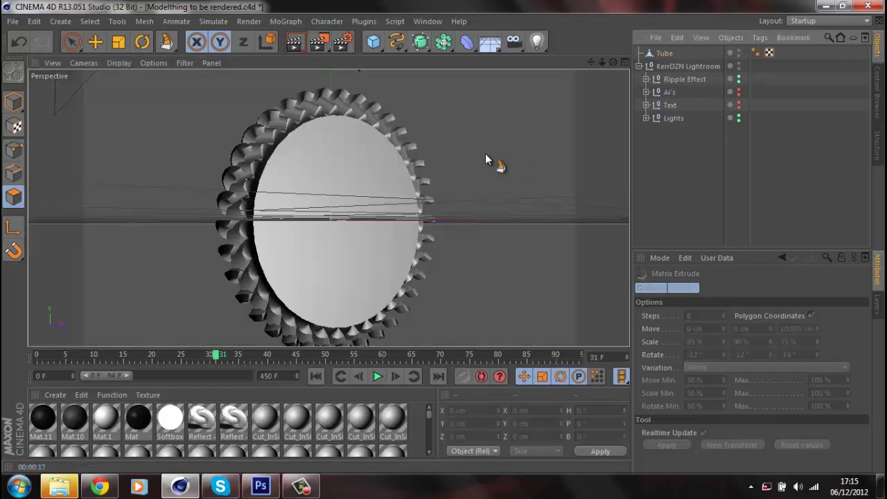
pyautogui.click(664, 54)
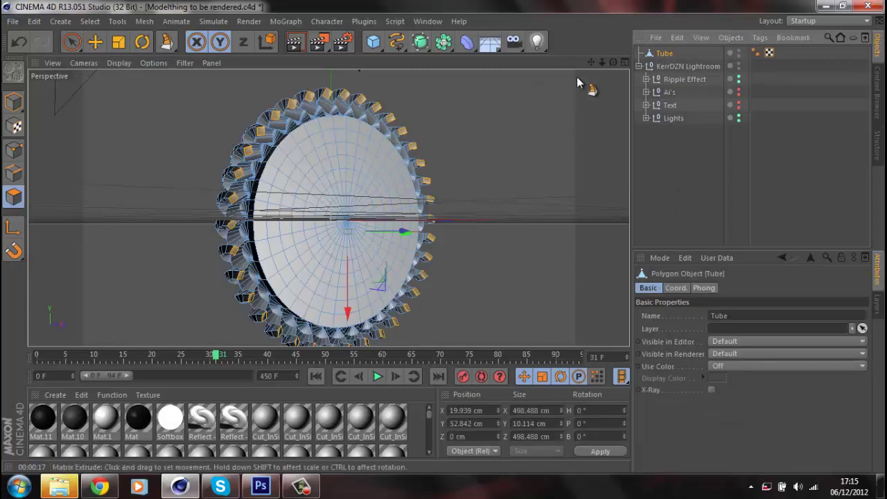
# Use Loop Selection to select the bare rim polygon loop directly behind the two rows of teeth.
pyautogui.moveTo(612, 62); pyautogui.dragTo(388, 114)
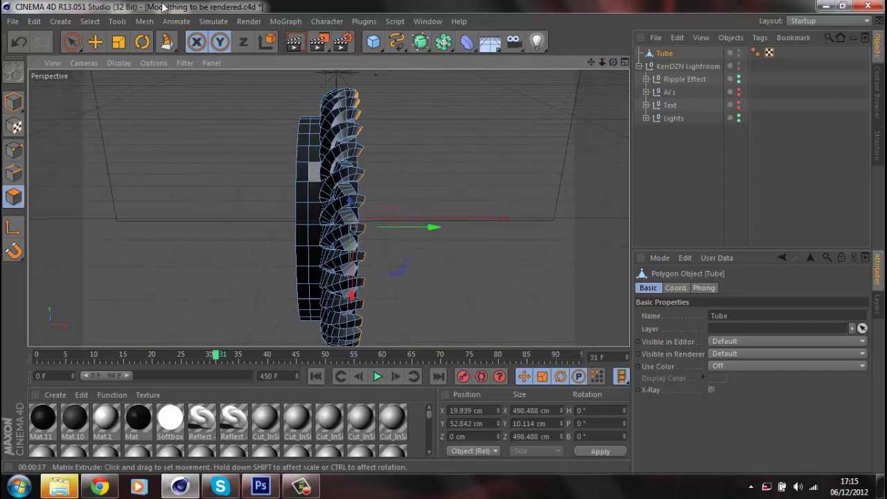
pyautogui.moveTo(167, 42); pyautogui.dragTo(225, 84)
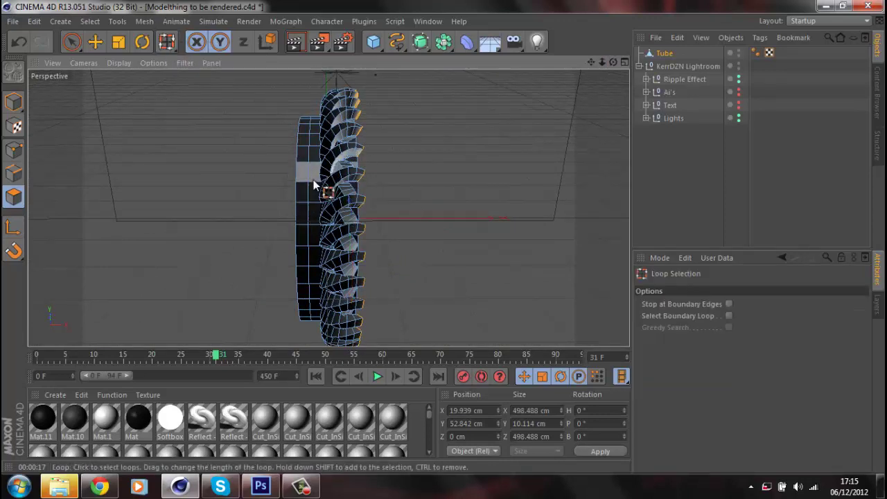
pyautogui.click(313, 188)
# Matrix Extrude the selected third loop with 8 steps and a Z movement of 16.825 cm.
pyautogui.moveTo(166, 41); pyautogui.dragTo(237, 90)
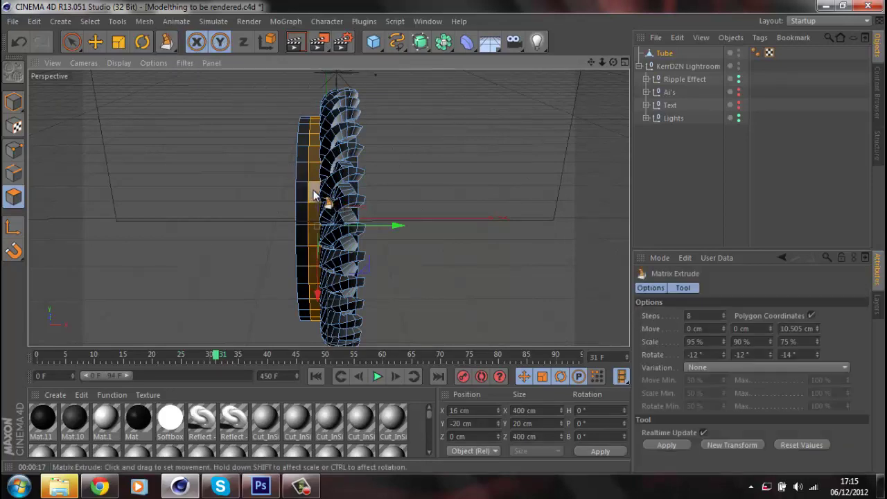
pyautogui.moveTo(444, 242); pyautogui.dragTo(458, 229)
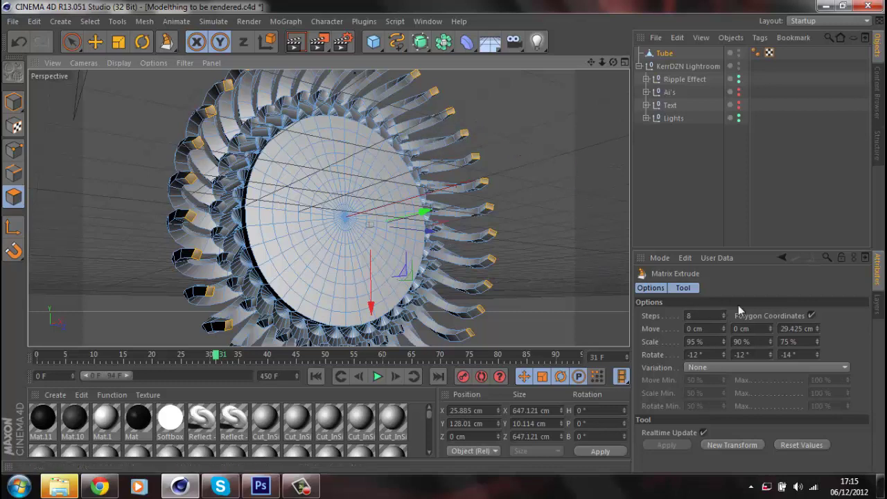
pyautogui.click(792, 328)
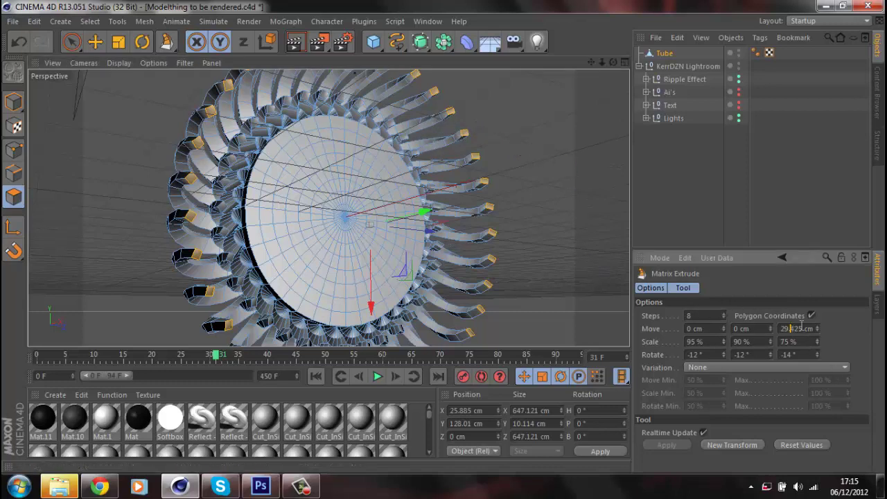
pyautogui.scroll(-20, 797, 329)
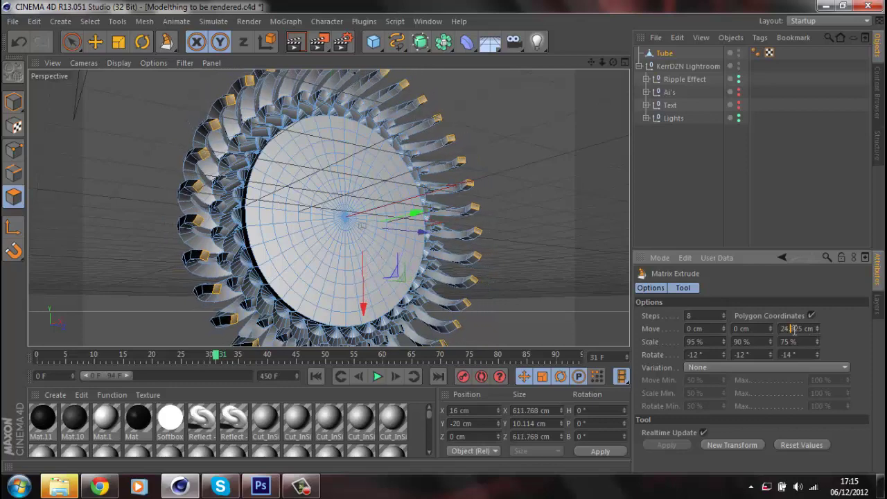
pyautogui.scroll(-6, 794, 330)
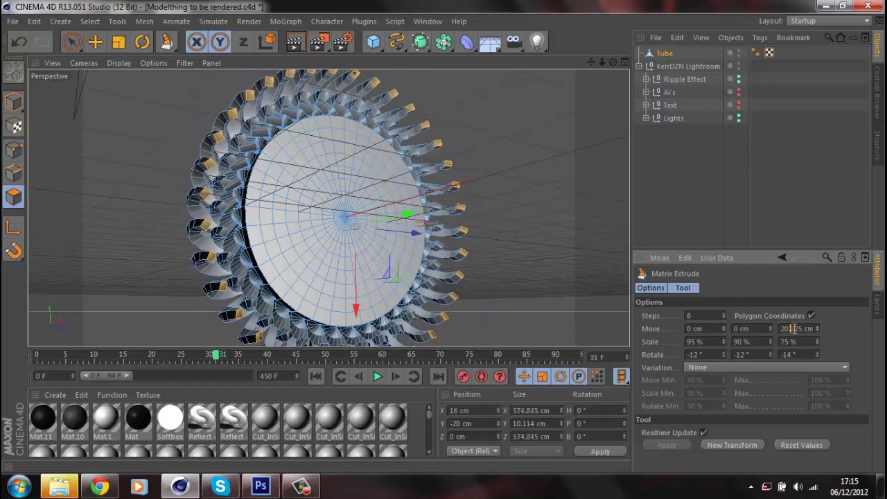
pyautogui.scroll(-2, 793, 329)
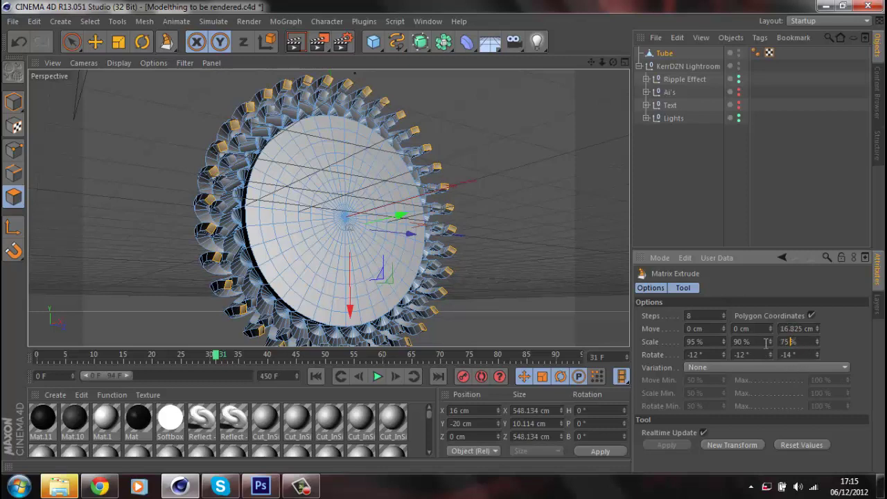
# Set the third row's Matrix Extrude scale to 119%, 68% and 44%, with a Z movement of 15.025 cm.
pyautogui.scroll(12, 763, 341)
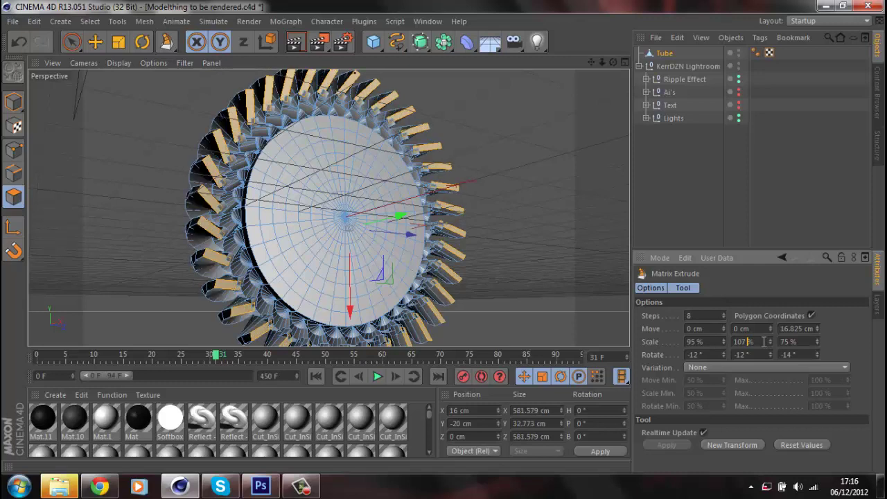
pyautogui.scroll(-20, 764, 341)
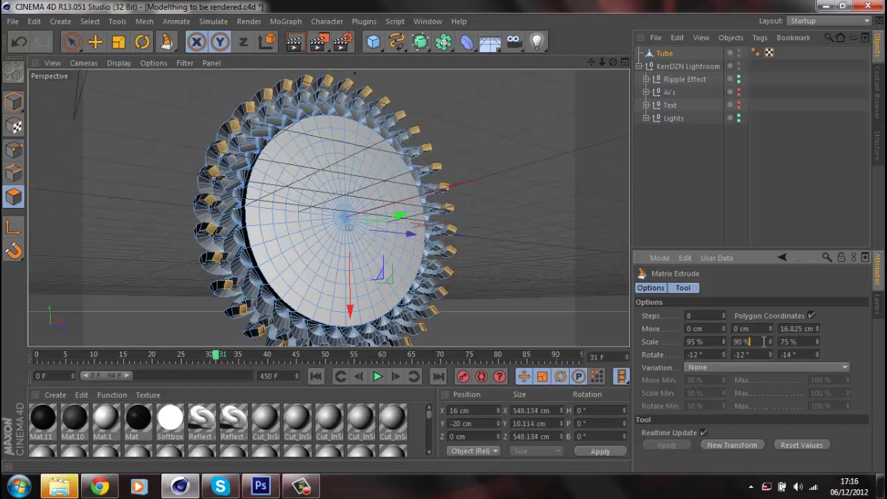
pyautogui.scroll(-8, 763, 341)
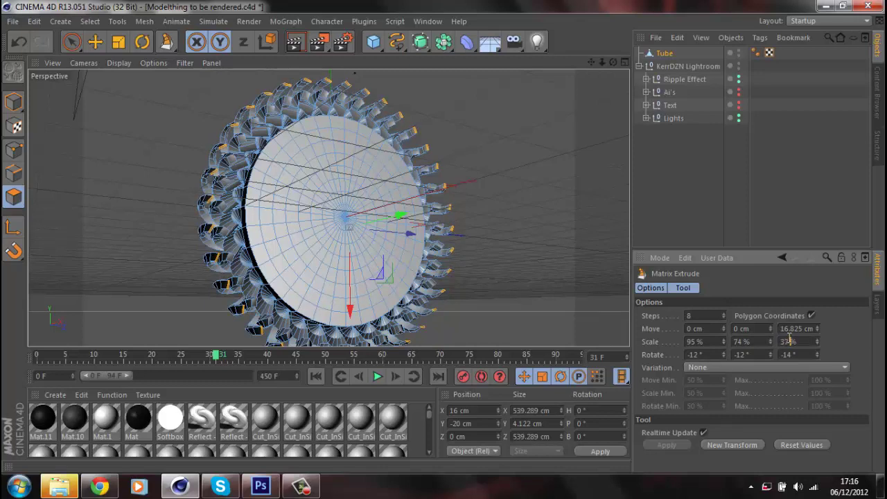
pyautogui.scroll(20, 709, 344)
pyautogui.scroll(1, 707, 341)
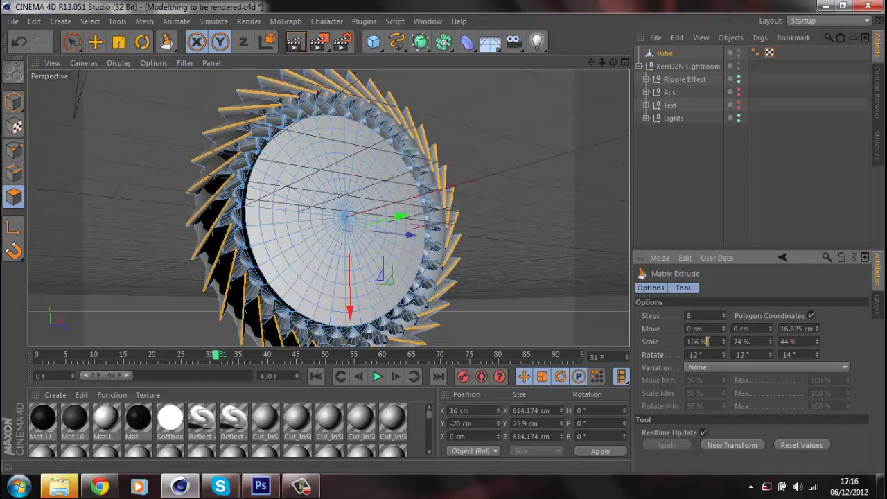
pyautogui.moveTo(613, 62)
pyautogui.mouseDown()
pyautogui.moveTo(453, 239)
pyautogui.moveTo(429, 246)
pyautogui.moveTo(460, 240)
pyautogui.moveTo(614, 63)
pyautogui.mouseUp()
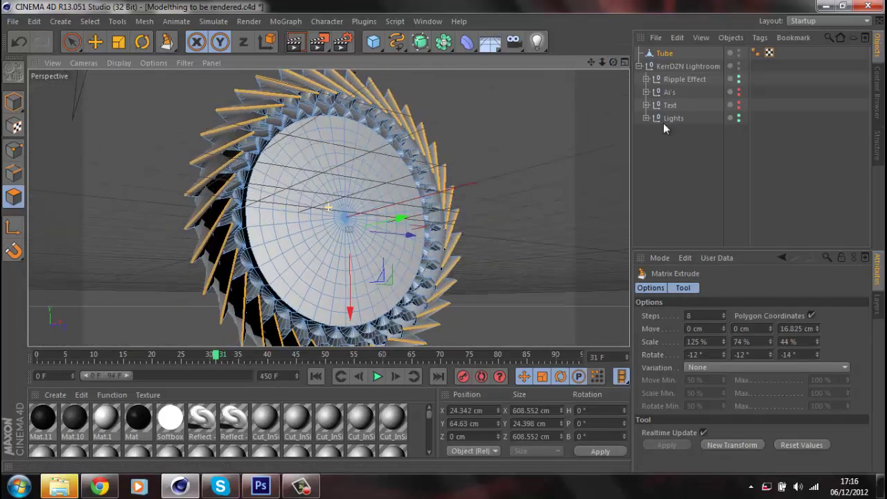
pyautogui.doubleClick(757, 341)
pyautogui.write('68')
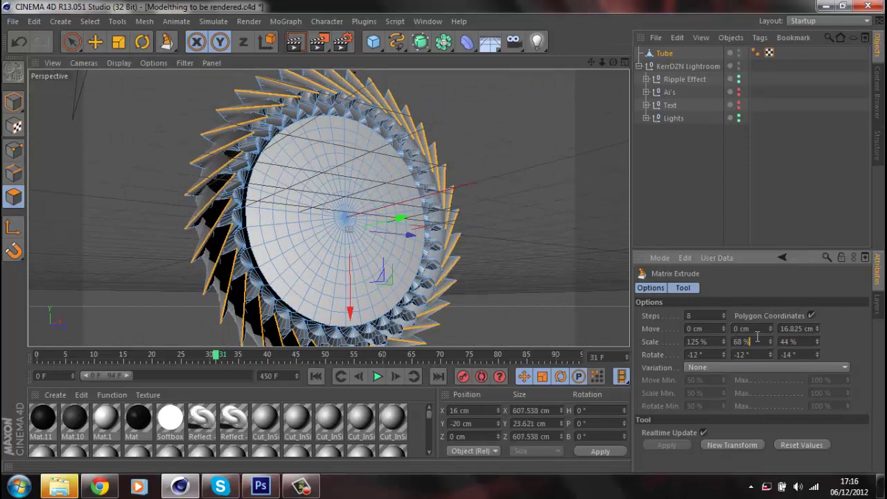
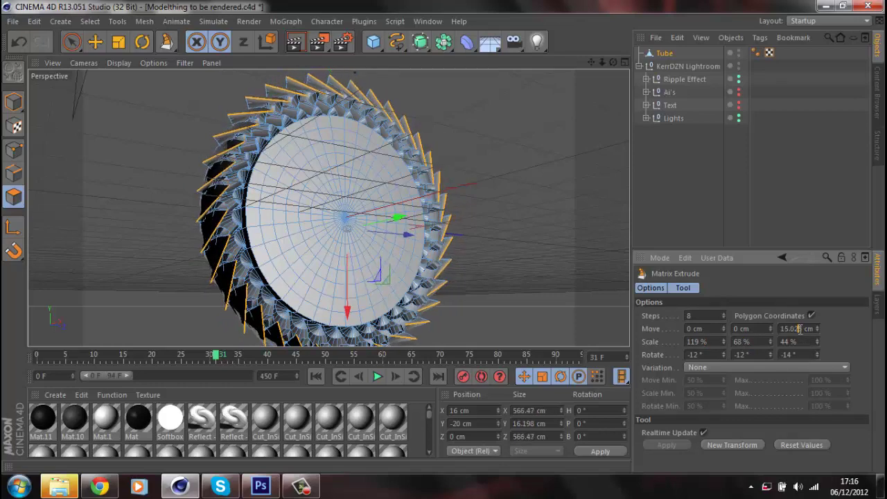
# Switch to the Extrude tool and select three spaced two-polygon blocks along the upper arc of a middle ring on the tube's flat face.
pyautogui.keyDown('alt'); pyautogui.moveTo(444, 237); pyautogui.dragTo(444, 238); pyautogui.keyUp('alt')
pyautogui.moveTo(602, 63); pyautogui.dragTo(441, 237)
pyautogui.keyDown('alt'); pyautogui.moveTo(441, 239); pyautogui.dragTo(445, 238, button='right'); pyautogui.keyUp('alt')
pyautogui.scroll(2, 341, 191)
pyautogui.click(166, 43)
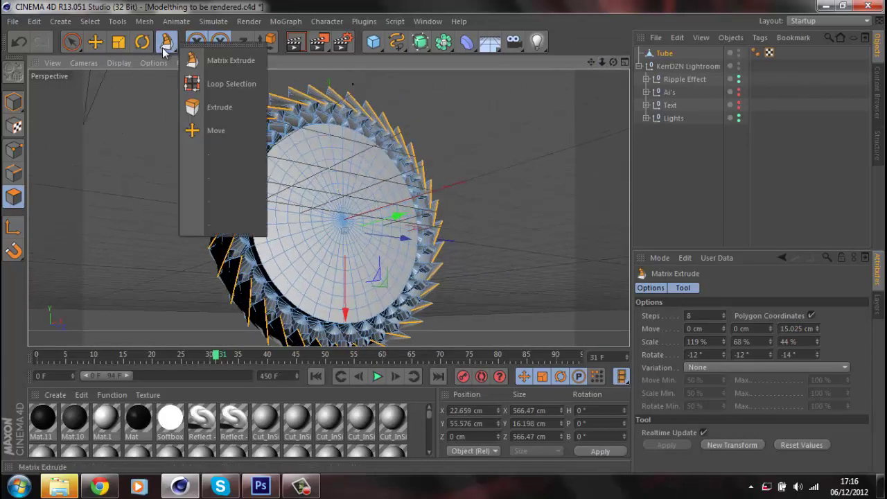
pyautogui.click(167, 50)
pyautogui.click(166, 41)
pyautogui.click(220, 107)
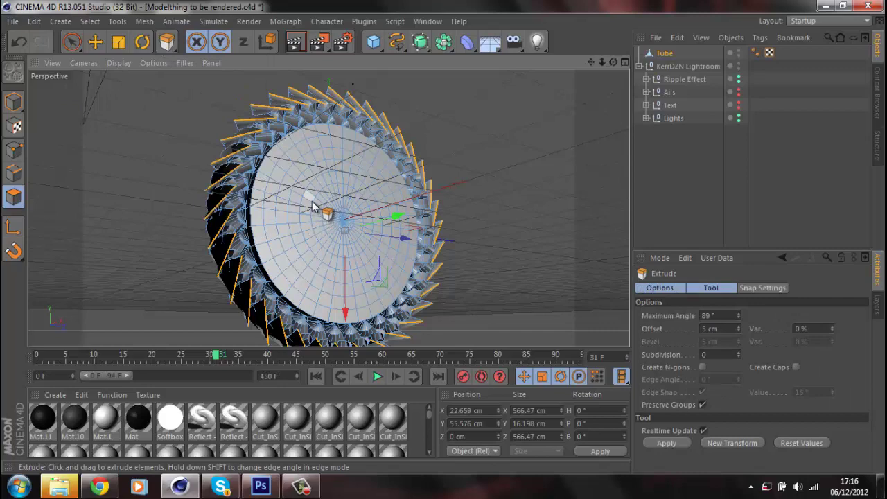
pyautogui.scroll(8, 313, 203)
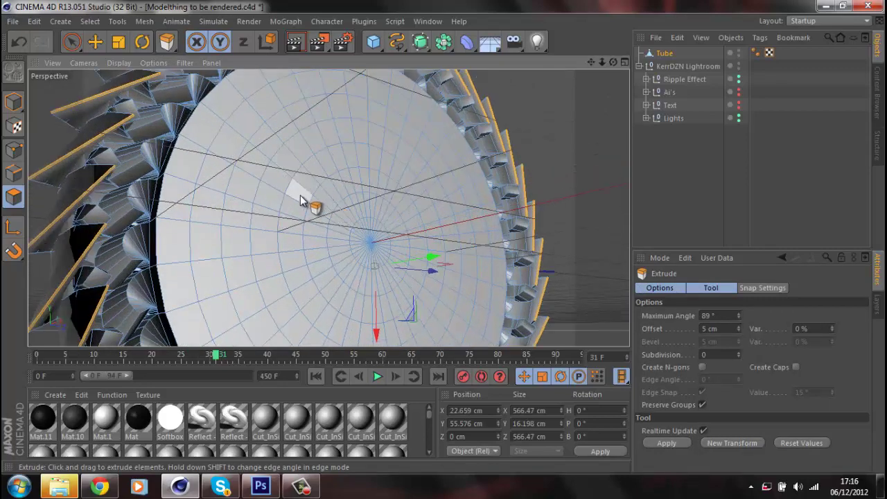
pyautogui.click(310, 193)
pyautogui.keyDown('shift'); pyautogui.click(312, 188); pyautogui.keyUp('shift')
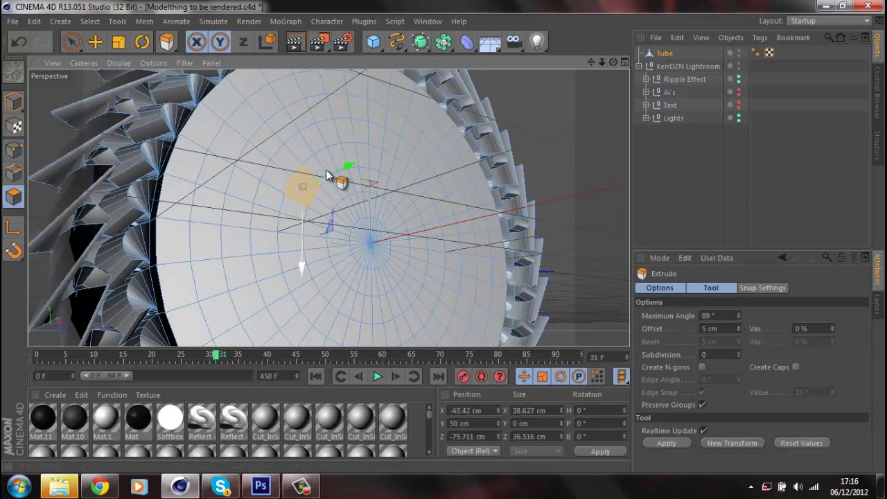
pyautogui.keyDown('shift'); pyautogui.click(328, 169); pyautogui.keyUp('shift')
pyautogui.keyDown('shift'); pyautogui.click(342, 165); pyautogui.keyUp('shift')
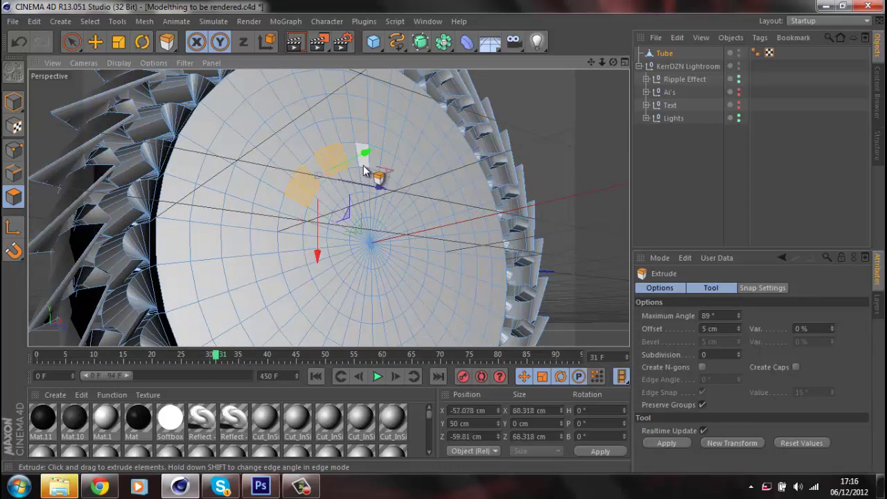
pyautogui.keyDown('shift'); pyautogui.click(354, 161); pyautogui.keyUp('shift')
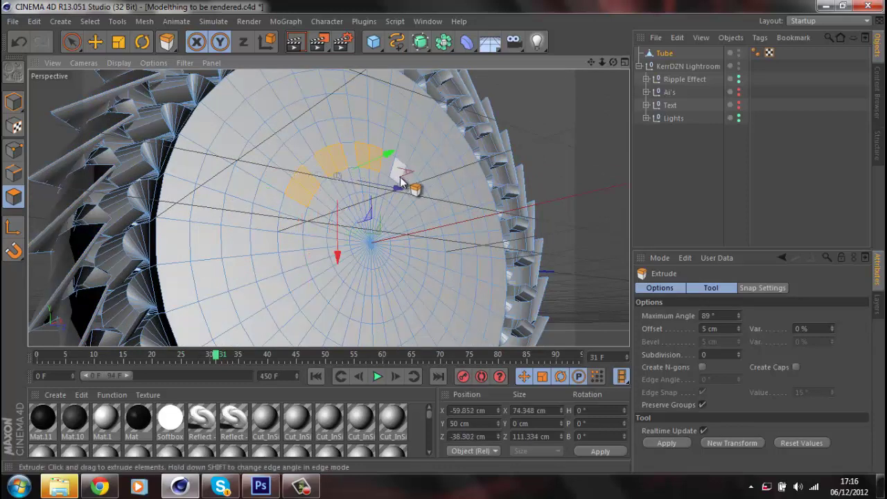
# Add evenly spaced two-polygon blocks down the right arc of the same ring to the selection.
pyautogui.keyDown('shift'); pyautogui.click(400, 179); pyautogui.keyUp('shift')
pyautogui.keyDown('shift'); pyautogui.click(425, 208); pyautogui.keyUp('shift')
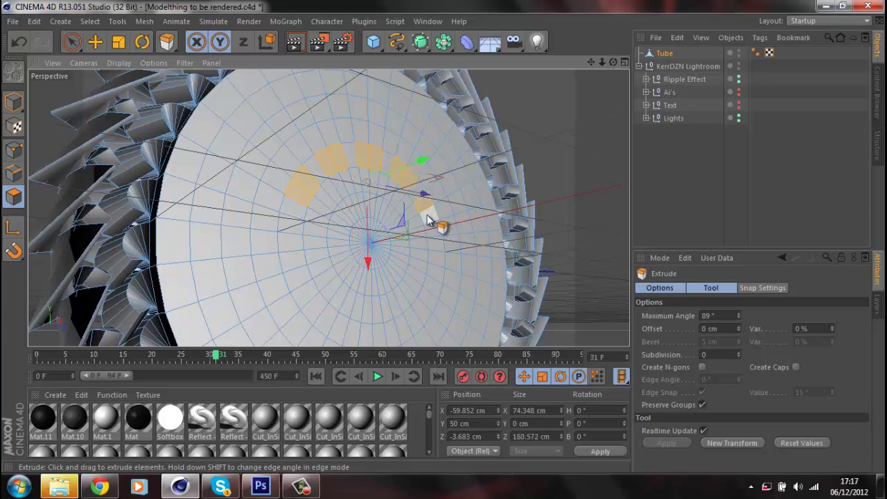
pyautogui.keyDown('shift'); pyautogui.click(428, 217); pyautogui.keyUp('shift')
pyautogui.keyDown('shift'); pyautogui.click(439, 244); pyautogui.keyUp('shift')
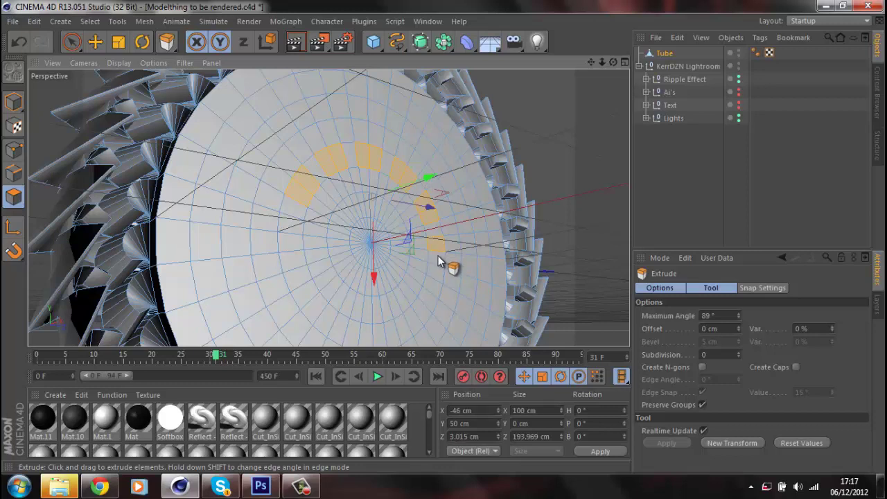
pyautogui.keyDown('shift'); pyautogui.click(440, 258); pyautogui.keyUp('shift')
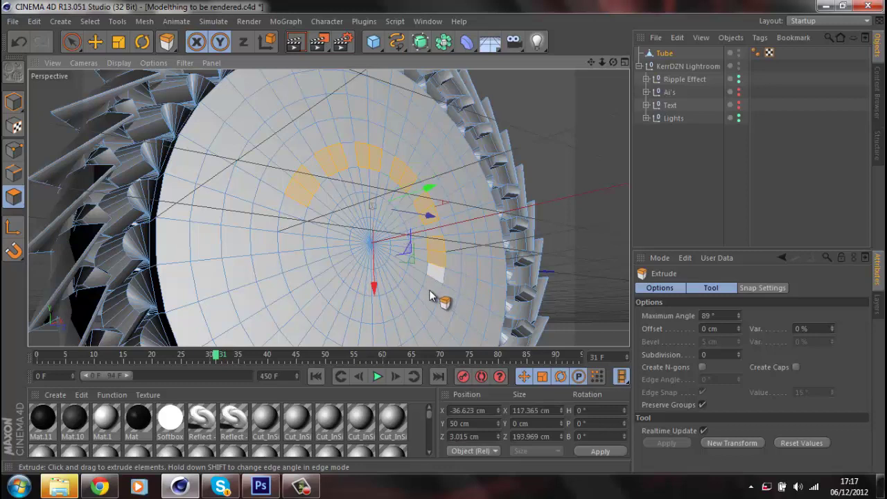
pyautogui.keyDown('shift'); pyautogui.click(434, 287); pyautogui.keyUp('shift')
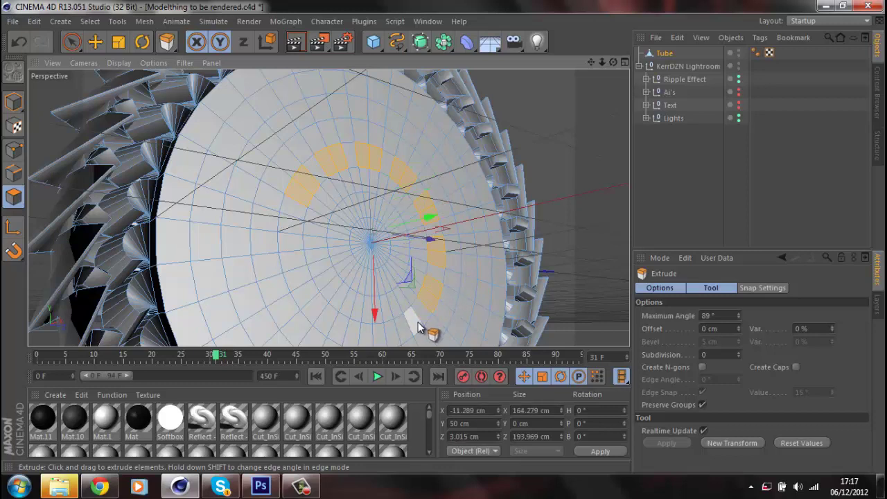
# Complete the ring selection with spaced blocks along its lower and left arcs, and add a matching pattern on the smaller ring around the centre.
pyautogui.keyDown('shift'); pyautogui.click(403, 328); pyautogui.keyUp('shift')
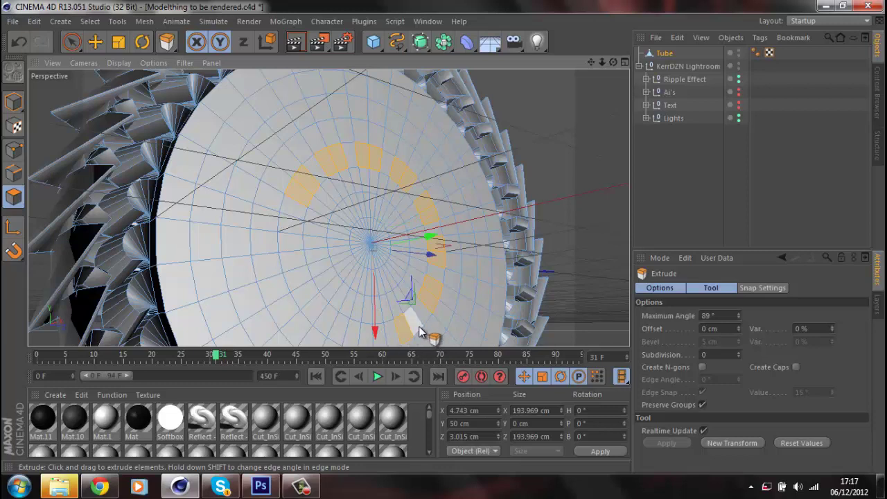
pyautogui.keyDown('shift'); pyautogui.click(394, 342); pyautogui.keyUp('shift')
pyautogui.keyDown('shift'); pyautogui.click(383, 343); pyautogui.keyUp('shift')
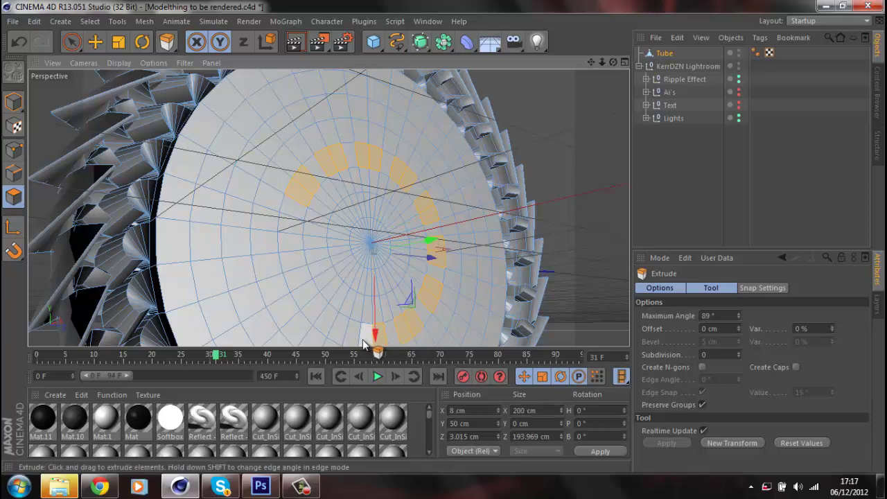
pyautogui.keyDown('shift'); pyautogui.click(321, 323); pyautogui.keyUp('shift')
pyautogui.keyDown('shift'); pyautogui.click(296, 282); pyautogui.keyUp('shift')
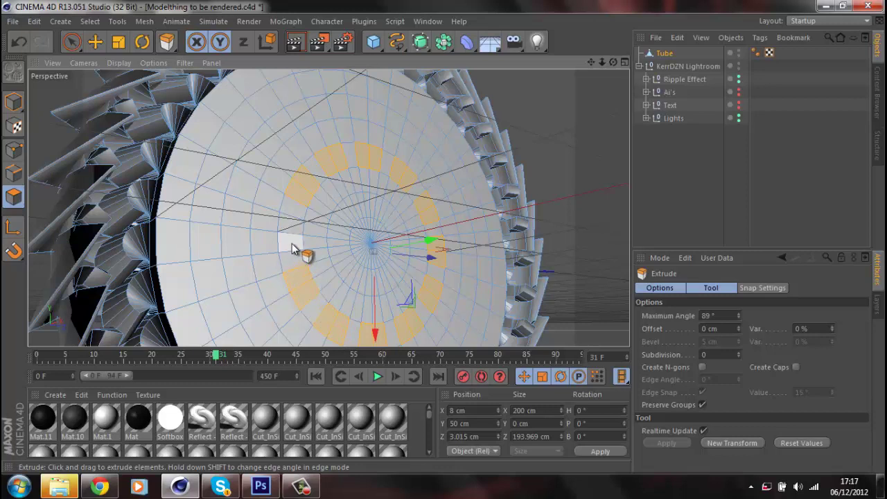
pyautogui.keyDown('shift'); pyautogui.click(294, 228); pyautogui.keyUp('shift')
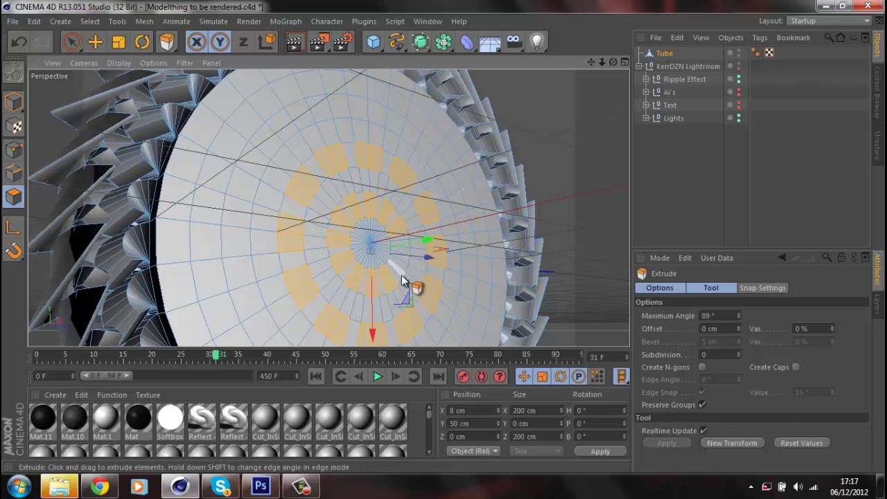
# Extrude the selected blocks of both rings inward with an offset of -10.4 cm.
pyautogui.scroll(10, 405, 267)
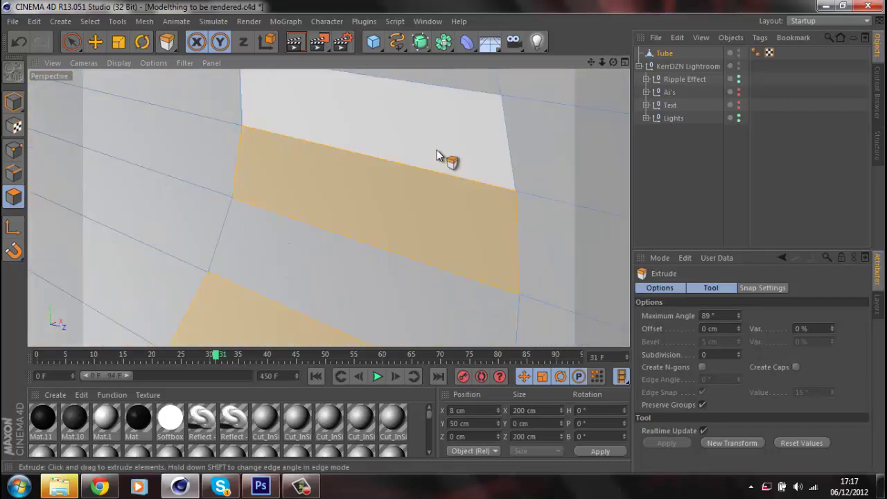
pyautogui.scroll(-5, 437, 151)
pyautogui.scroll(-5, 429, 168)
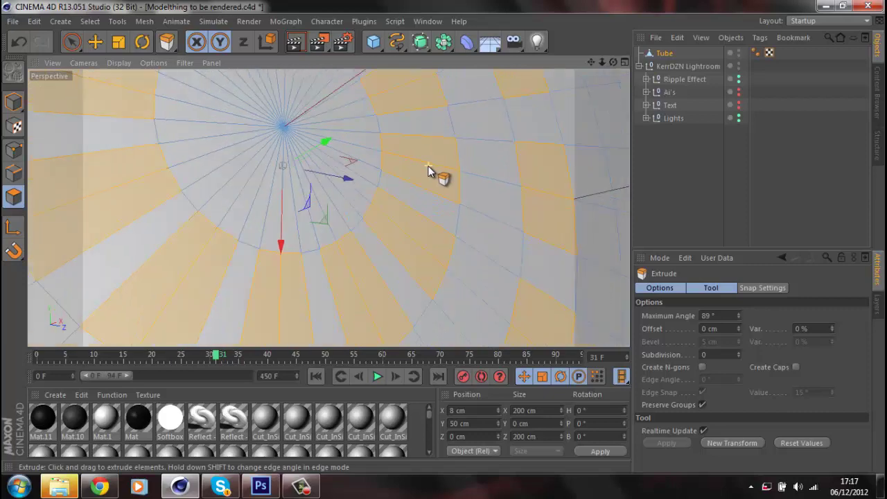
pyautogui.scroll(-2, 424, 169)
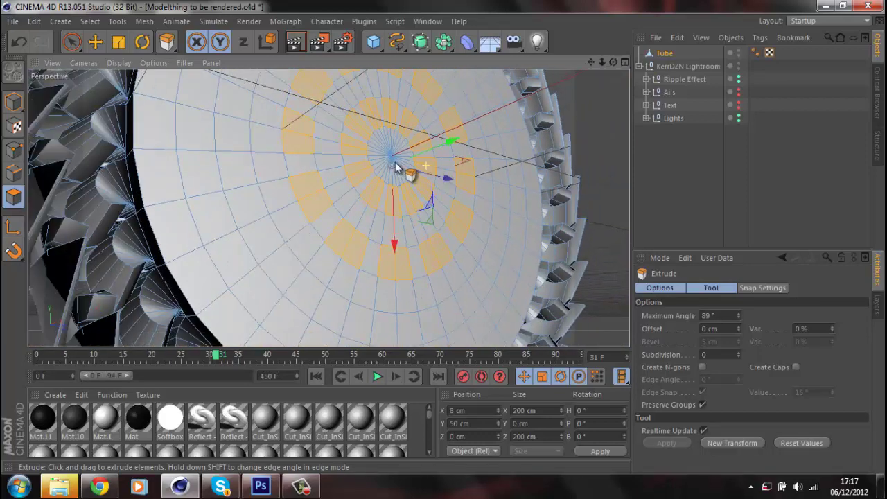
pyautogui.moveTo(357, 151); pyautogui.dragTo(446, 236)
pyautogui.scroll(-3, 428, 132)
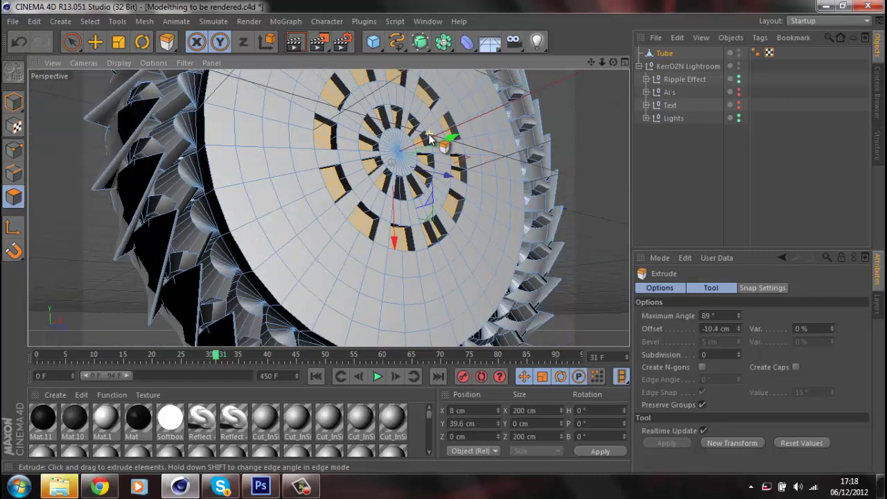
# Find the glossy red material Mat.9 among the scene materials and apply it to the recessed polygons of both rings.
pyautogui.keyDown('alt'); pyautogui.moveTo(577, 108); pyautogui.dragTo(594, 136); pyautogui.keyUp('alt')
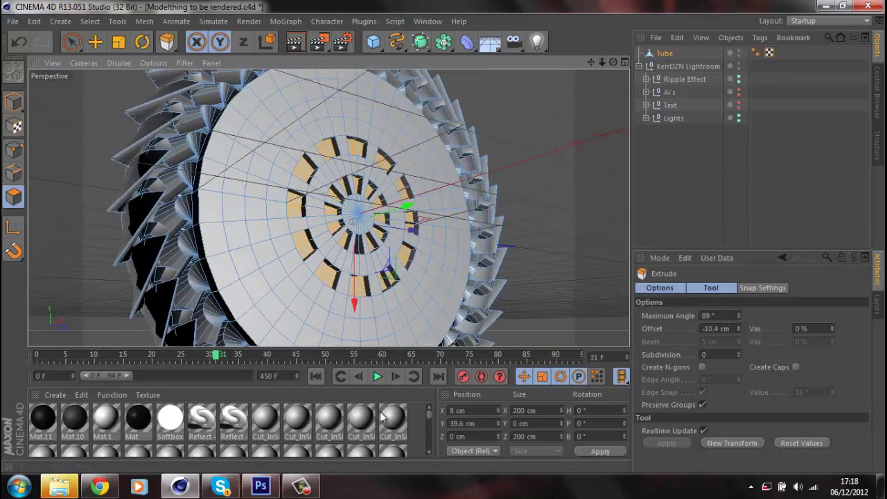
pyautogui.scroll(-5, 433, 416)
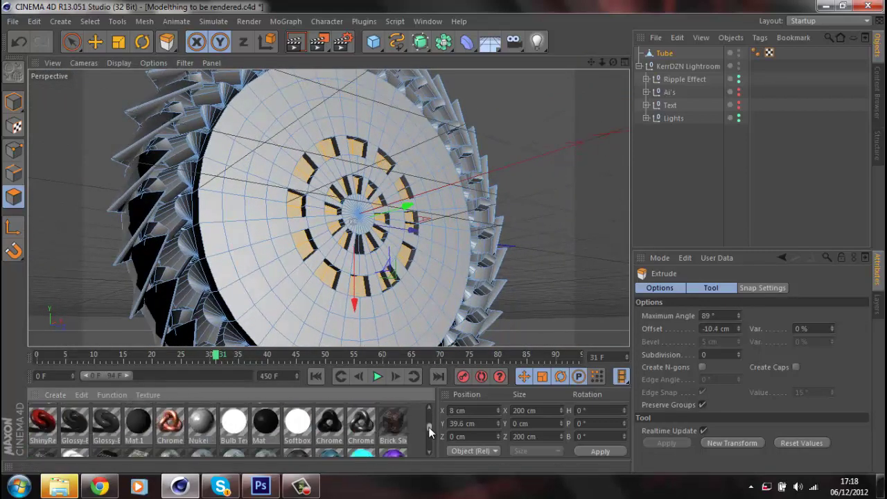
pyautogui.scroll(-4, 431, 433)
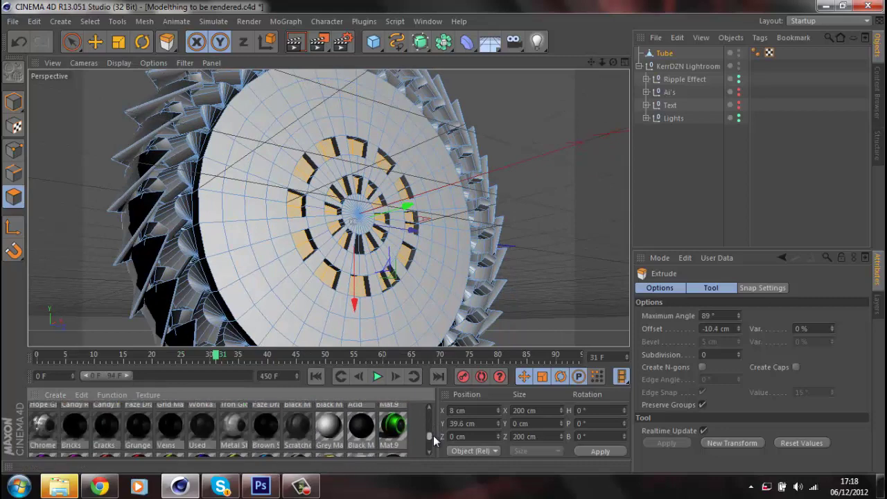
pyautogui.scroll(-4, 431, 441)
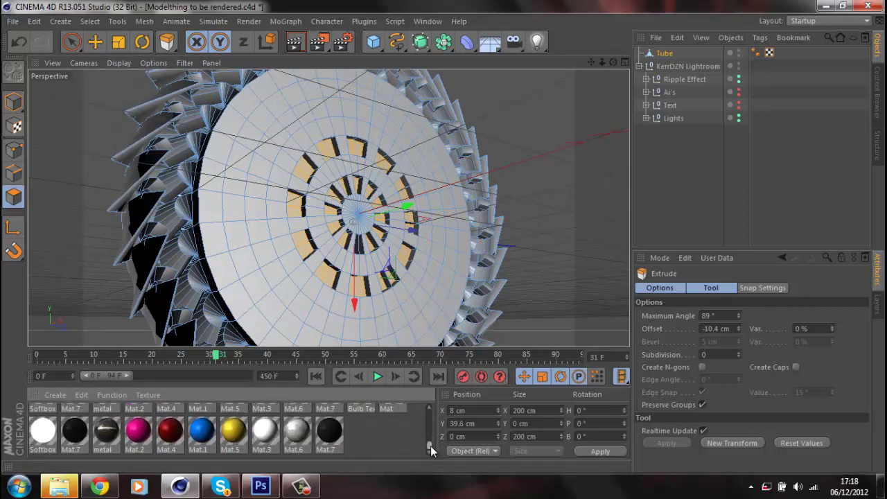
pyautogui.scroll(-5, 434, 435)
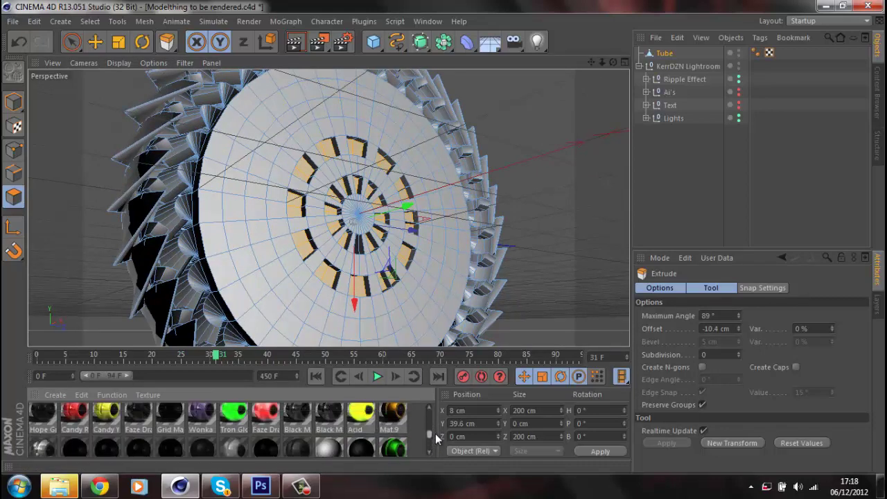
pyautogui.scroll(-4, 436, 433)
pyautogui.scroll(5, 436, 431)
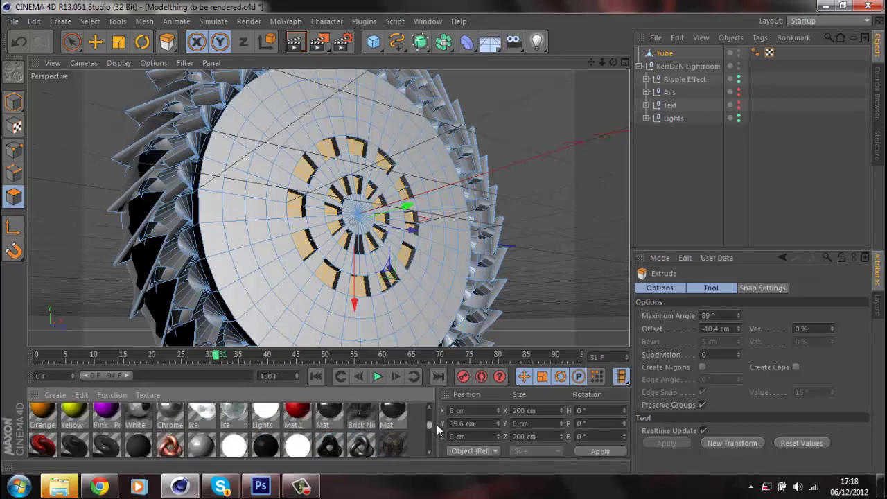
pyautogui.scroll(-5, 437, 423)
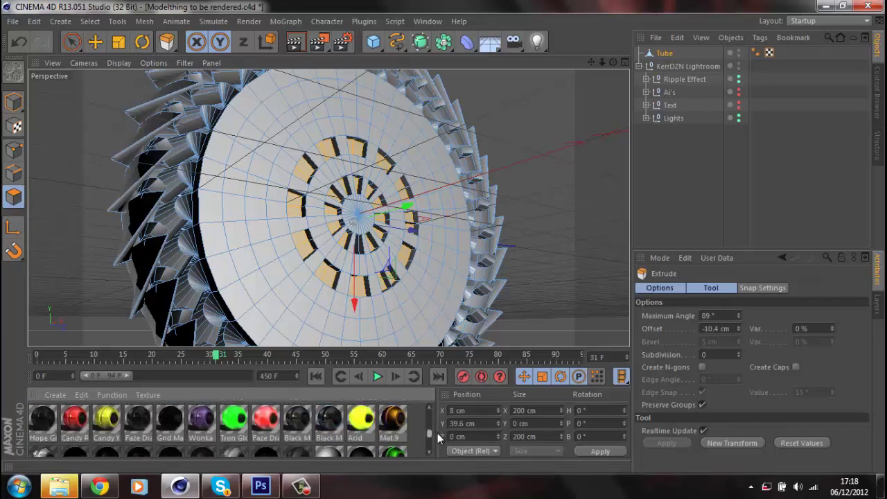
pyautogui.scroll(-3, 438, 438)
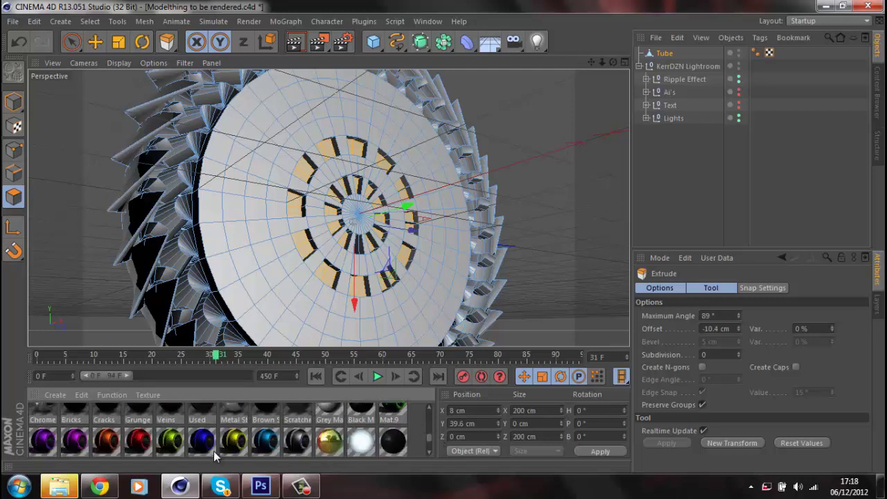
pyautogui.moveTo(339, 274); pyautogui.dragTo(334, 277)
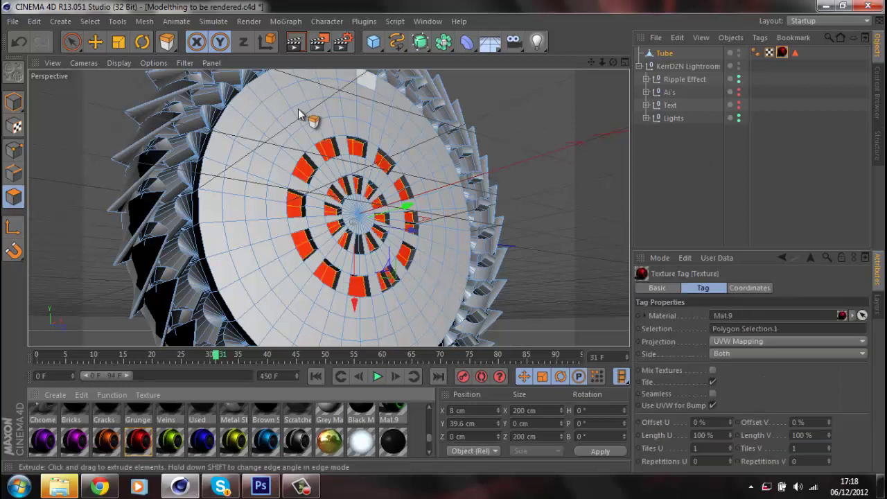
# Switch to Skype to view the new chat messages.
pyautogui.click(222, 487)
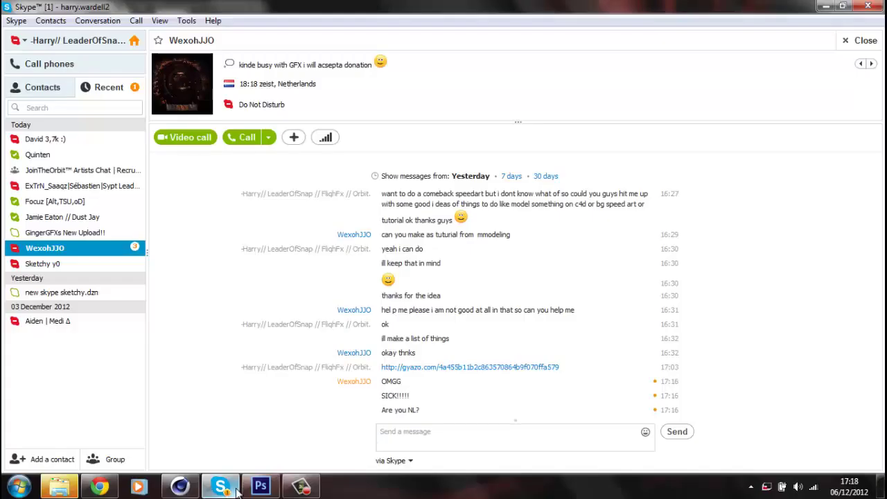
# Switch from the Skype chat back to the Cinema 4D scene.
pyautogui.click(236, 489)
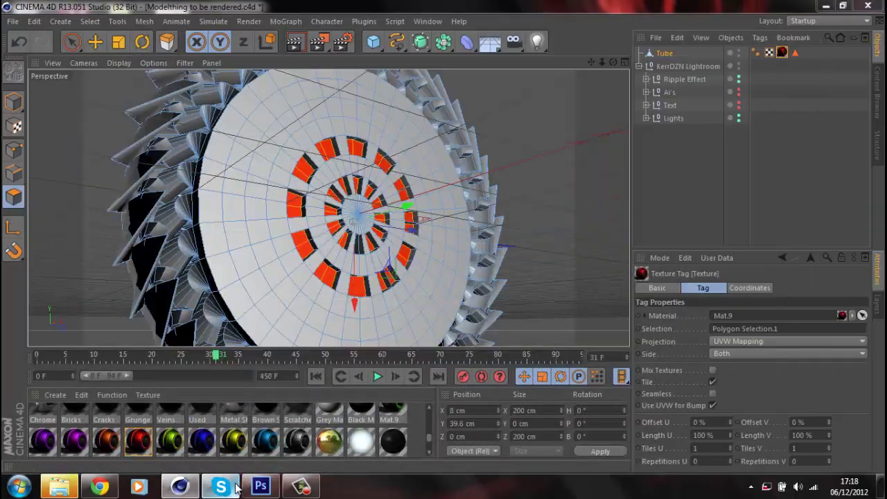
pyautogui.click(235, 488)
pyautogui.click(236, 490)
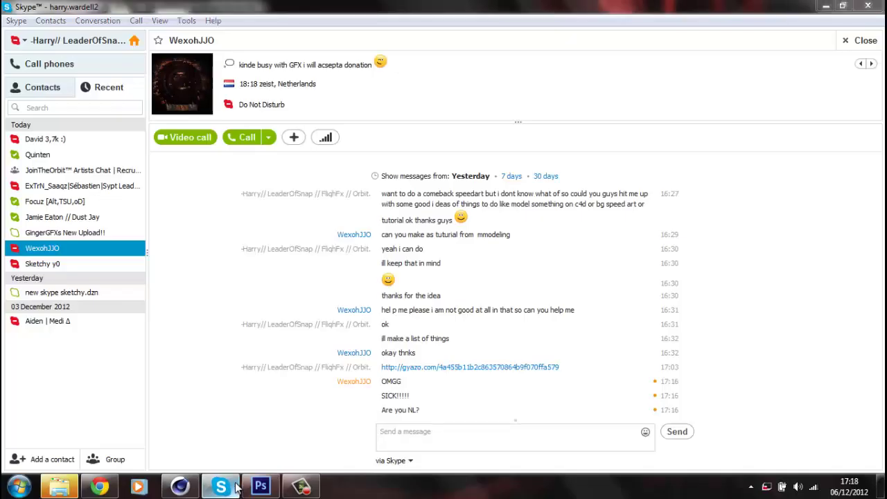
# Loop-select the outermost ring of polygons on the wheel's front face.
pyautogui.moveTo(614, 64); pyautogui.dragTo(446, 237)
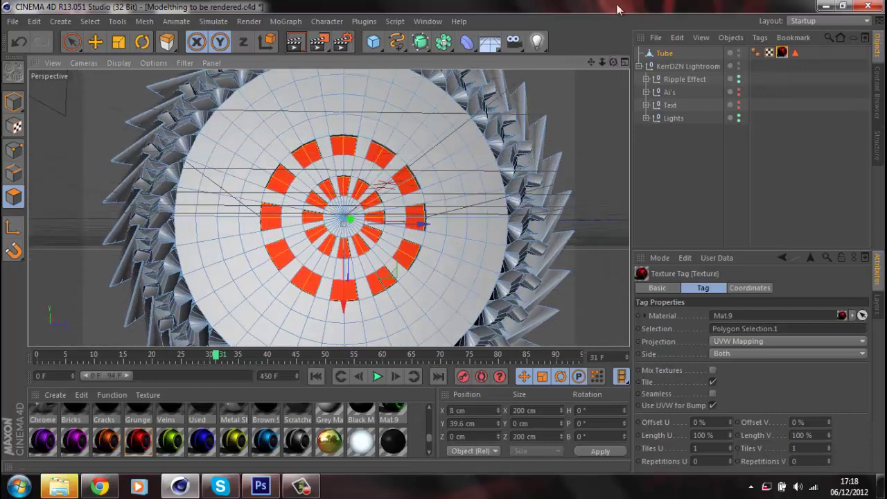
pyautogui.scroll(-2, 344, 132)
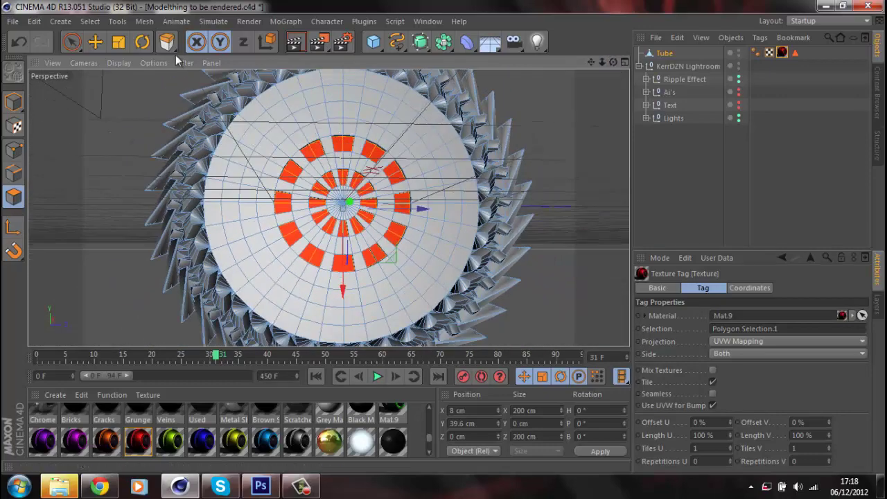
pyautogui.click(168, 42)
pyautogui.click(215, 109)
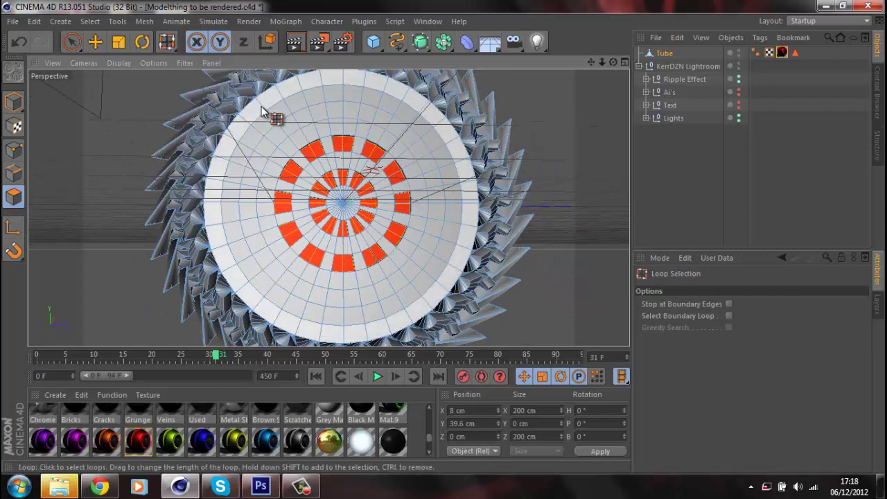
pyautogui.click(262, 111)
# Matrix Extrude the outermost face loop in 8 steps, with a Z move of about 4.5 cm, and deselect the tube.
pyautogui.click(174, 44)
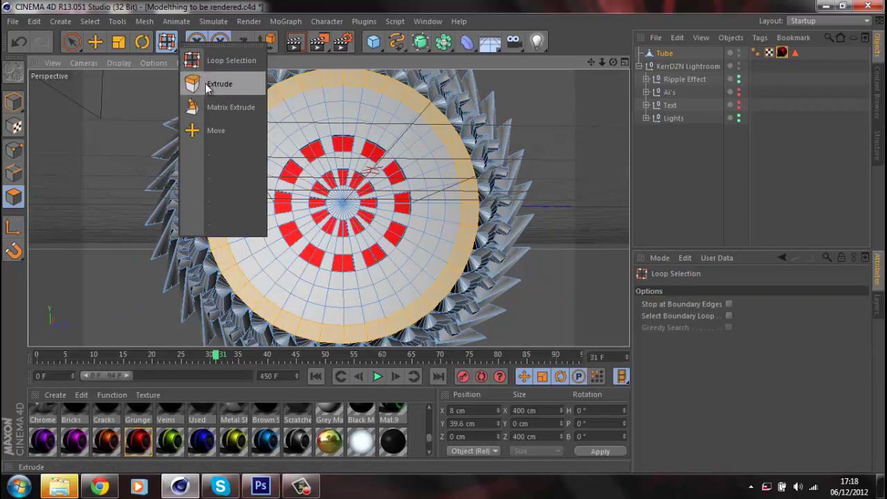
pyautogui.click(207, 86)
pyautogui.click(181, 45)
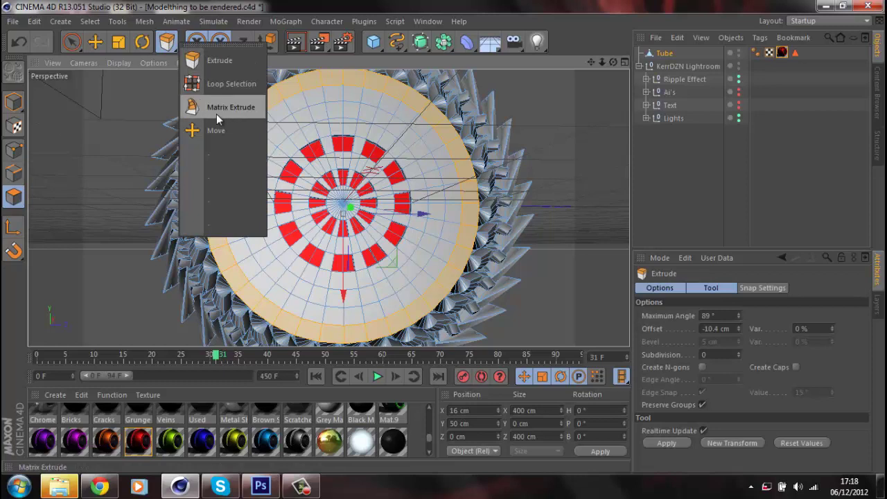
pyautogui.click(217, 109)
pyautogui.click(177, 46)
pyautogui.click(207, 86)
pyautogui.moveTo(448, 236); pyautogui.dragTo(450, 235)
pyautogui.click(164, 44)
pyautogui.click(208, 83)
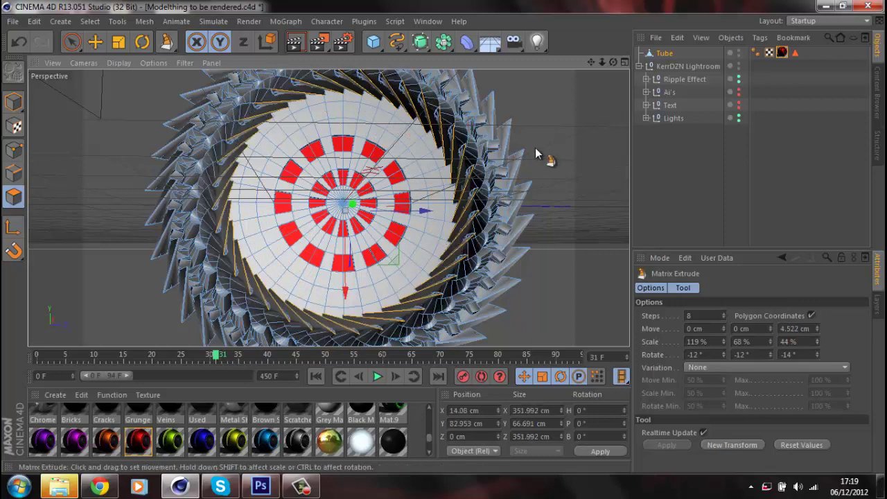
pyautogui.click(640, 146)
# Loop-select the two adjacent plain polygon loops on the tube's rim between the rows of spikes.
pyautogui.moveTo(613, 63); pyautogui.dragTo(439, 240)
pyautogui.moveTo(173, 47); pyautogui.dragTo(201, 104)
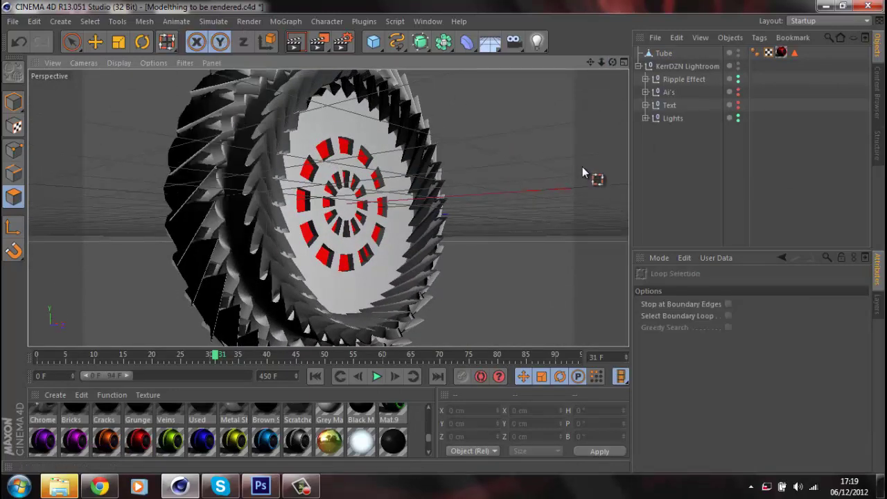
pyautogui.click(662, 55)
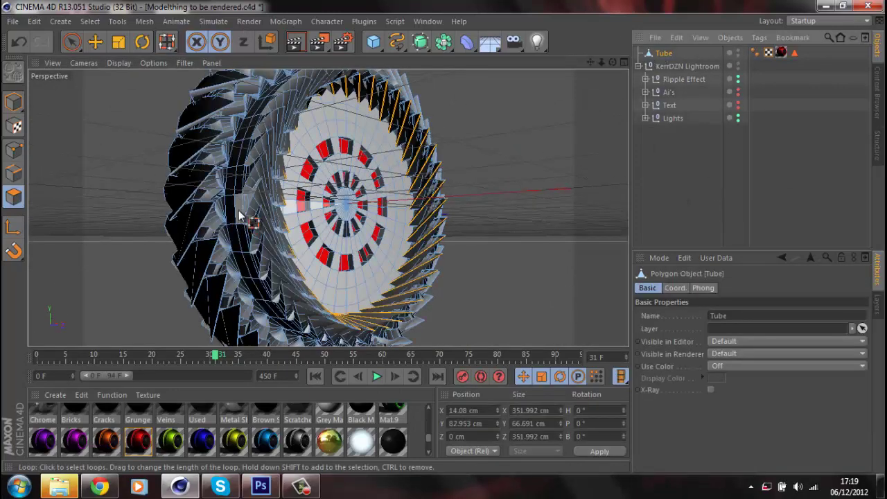
pyautogui.click(235, 200)
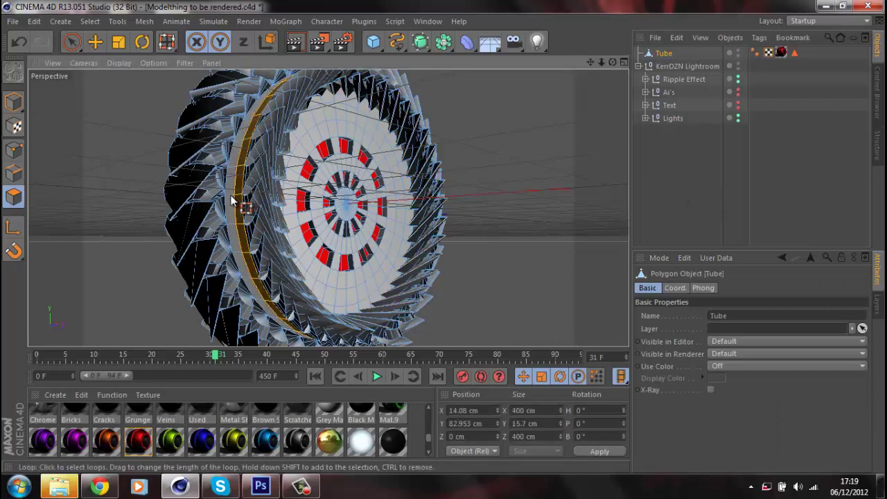
pyautogui.keyDown('shift'); pyautogui.click(233, 200); pyautogui.keyUp('shift')
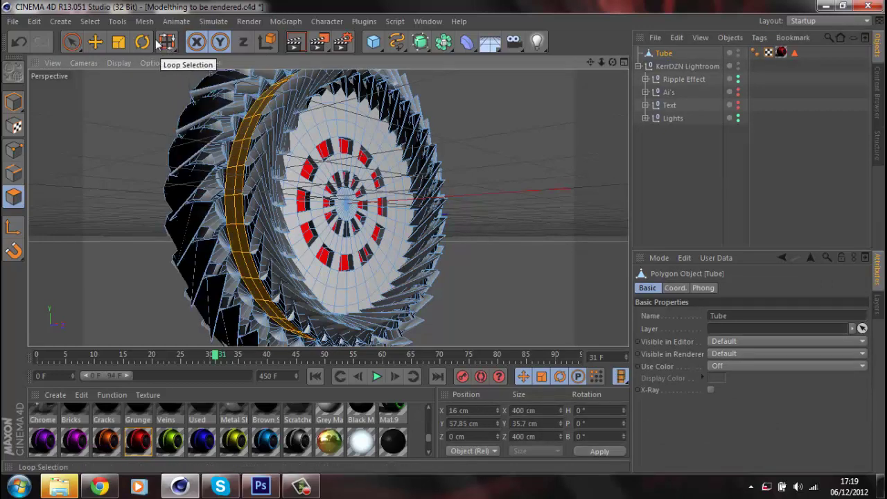
# Matrix Extrude the two selected rim loops in 8 steps, with a Z move of about 5 cm, and deselect the tube.
pyautogui.moveTo(160, 46); pyautogui.dragTo(212, 107)
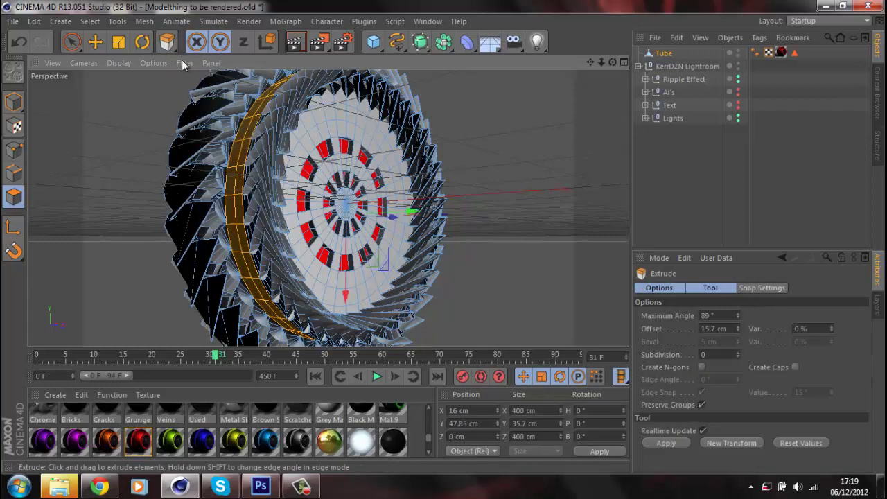
pyautogui.moveTo(167, 42); pyautogui.dragTo(212, 107)
pyautogui.moveTo(235, 154); pyautogui.dragTo(443, 242)
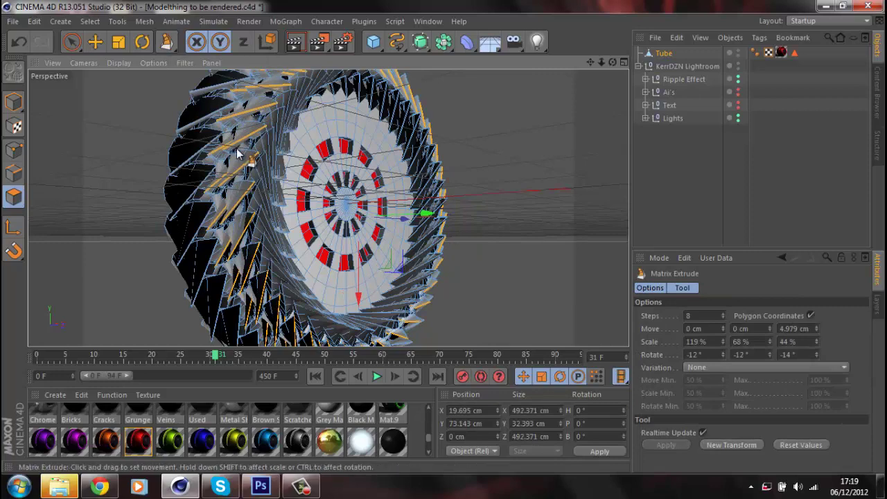
pyautogui.click(677, 126)
# Find the dark material Mat.10 among the scene materials and apply it to the whole tube.
pyautogui.moveTo(613, 62); pyautogui.dragTo(555, 108)
pyautogui.moveTo(608, 62); pyautogui.dragTo(366, 287)
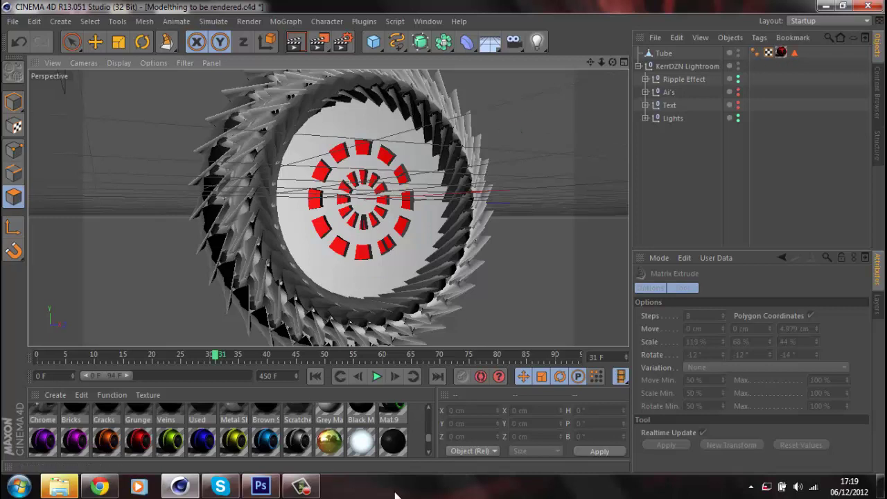
pyautogui.scroll(-1, 427, 443)
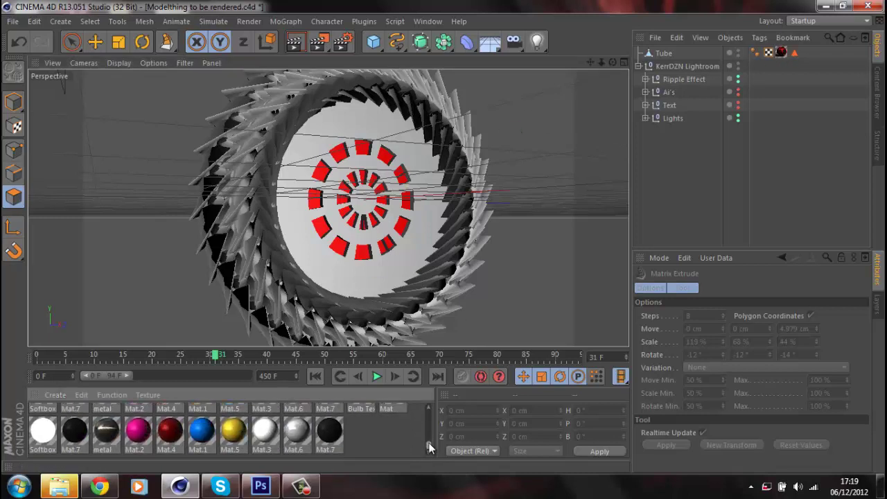
pyautogui.moveTo(430, 439); pyautogui.dragTo(458, 413)
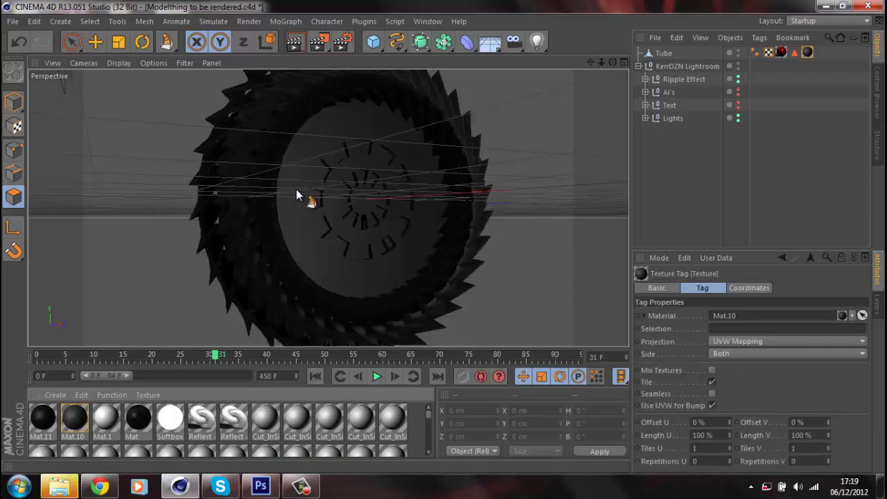
pyautogui.scroll(-3, 402, 229)
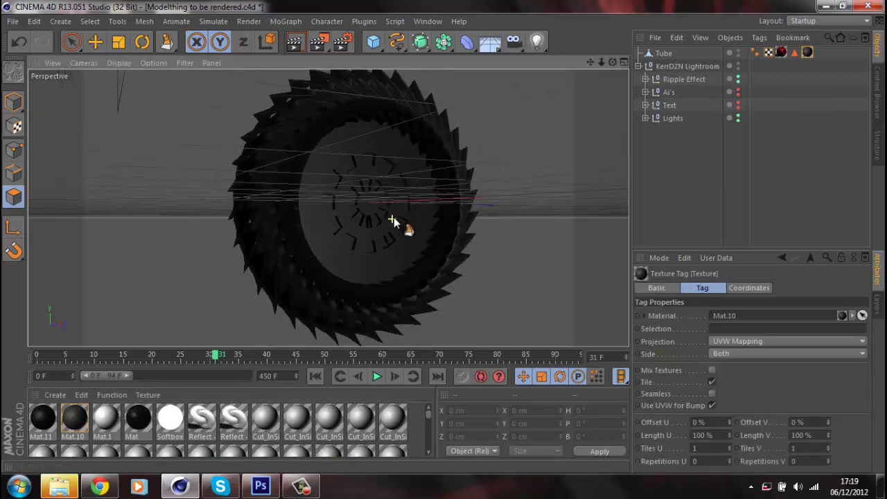
pyautogui.scroll(3, 402, 215)
pyautogui.click(792, 83)
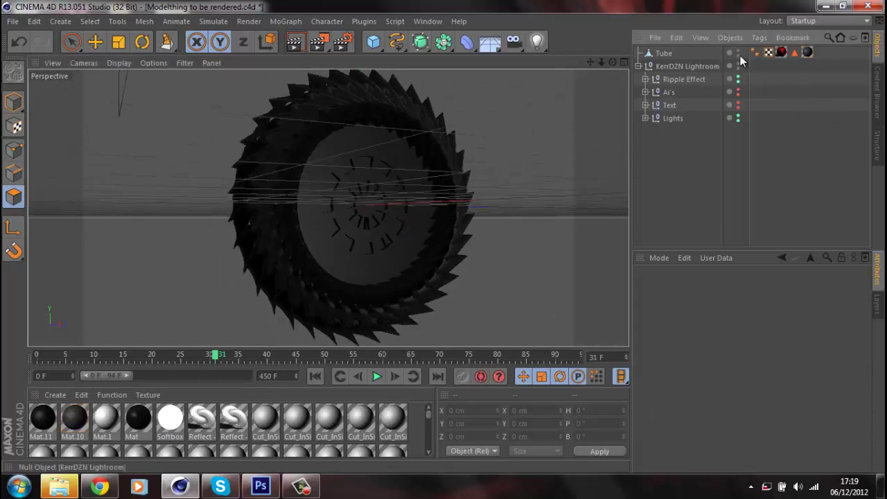
# Reorder the tube's texture tags so the red Mat.9 tag comes after the Mat.10 tag.
pyautogui.click(675, 54)
pyautogui.click(808, 53)
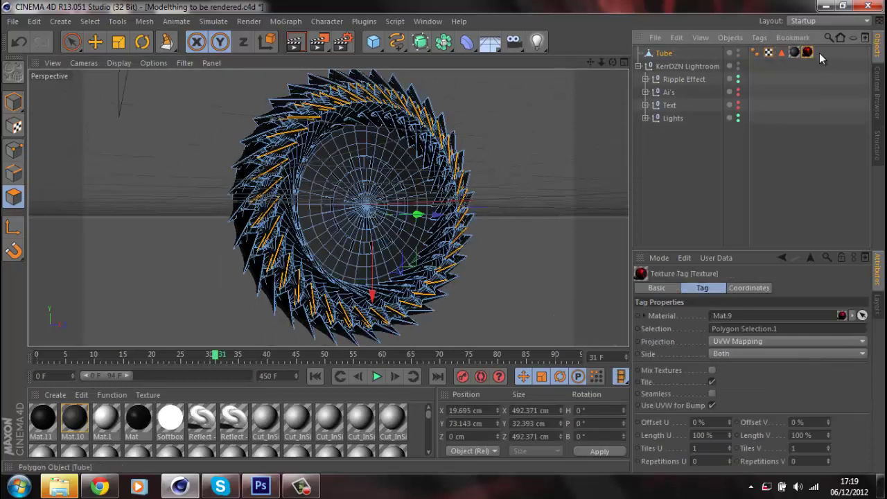
pyautogui.click(820, 79)
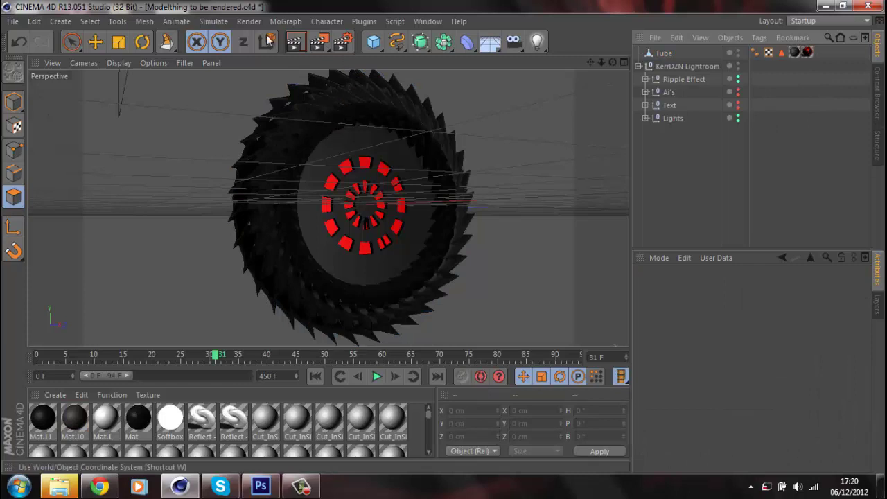
# Render the perspective view despite the missing textures, and return to the editor display.
pyautogui.click(294, 43)
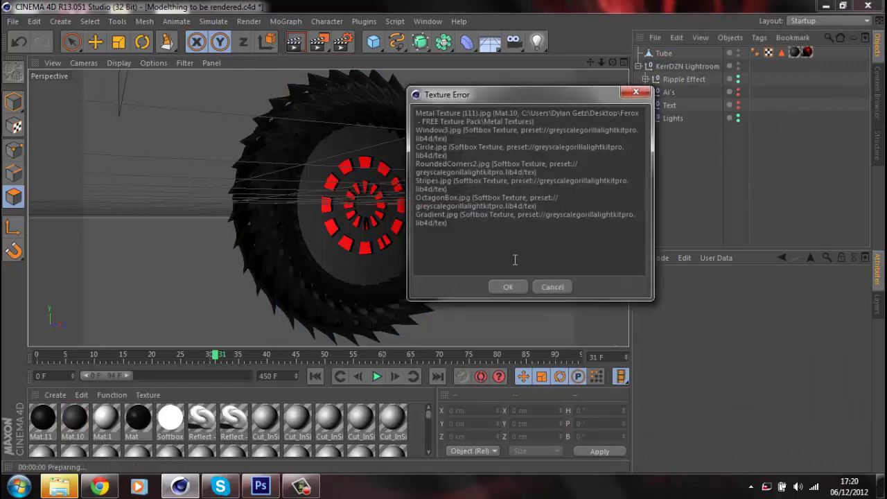
pyautogui.click(510, 287)
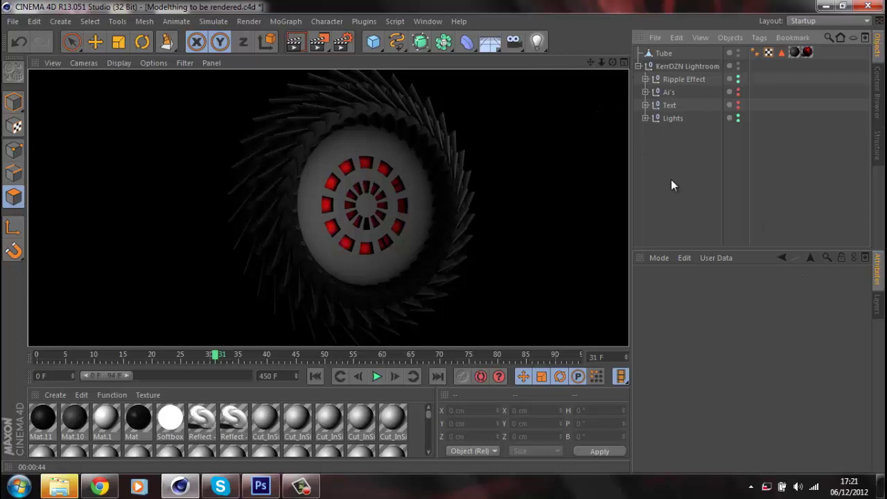
pyautogui.click(412, 199)
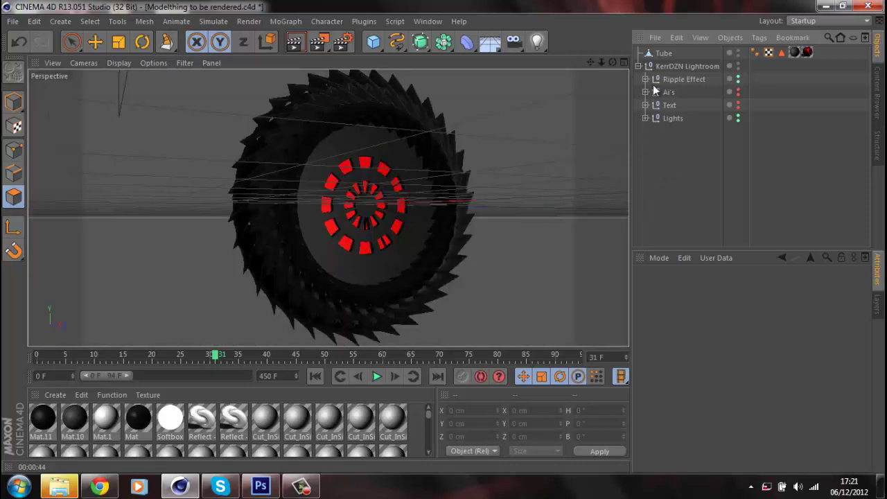
# Select the thin divider polygons splitting two outer-ring recesses and one inner-ring recess, and delete them.
pyautogui.click(660, 54)
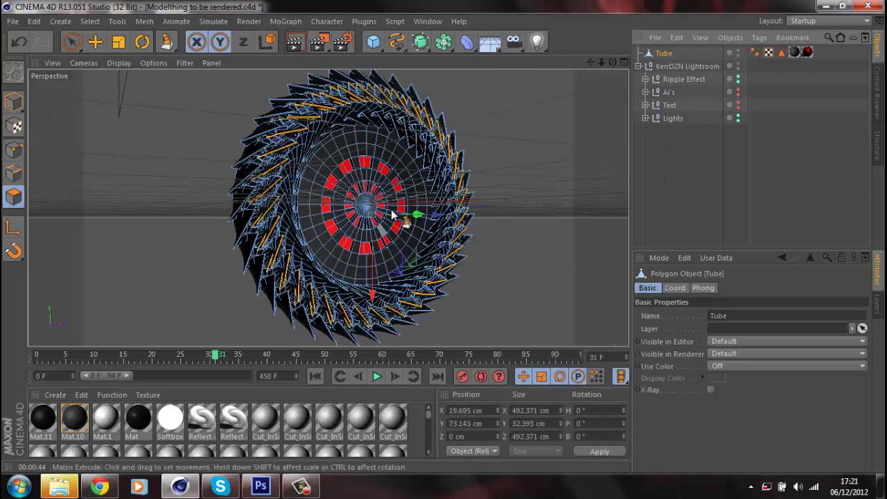
pyautogui.scroll(10, 388, 224)
pyautogui.scroll(1, 409, 192)
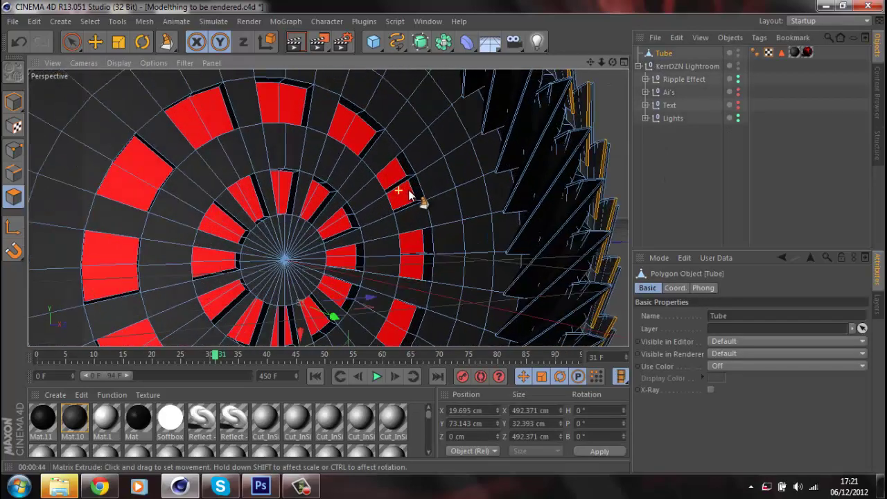
pyautogui.click(403, 182)
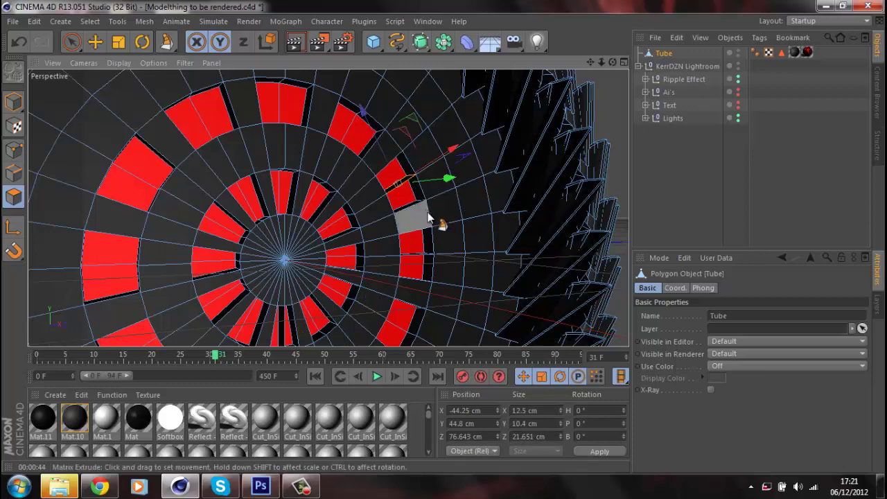
pyautogui.scroll(-3, 427, 212)
pyautogui.click(313, 305)
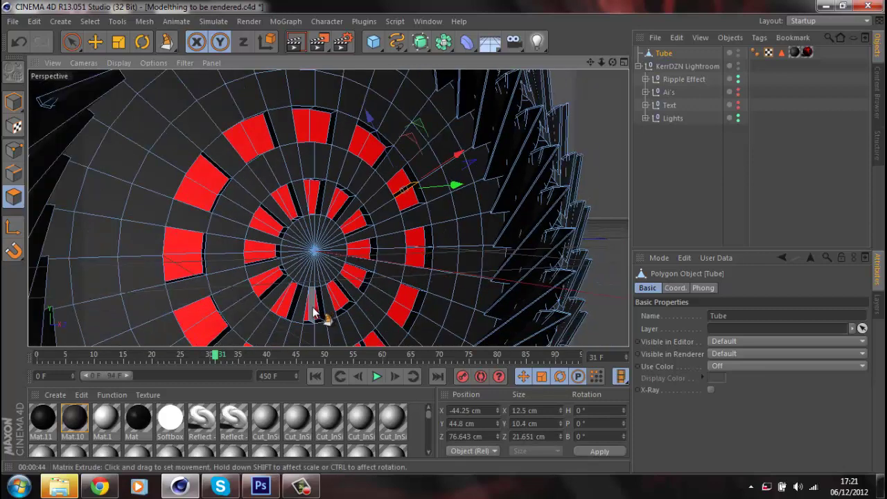
pyautogui.keyDown('shift'); pyautogui.click(313, 307); pyautogui.keyUp('shift')
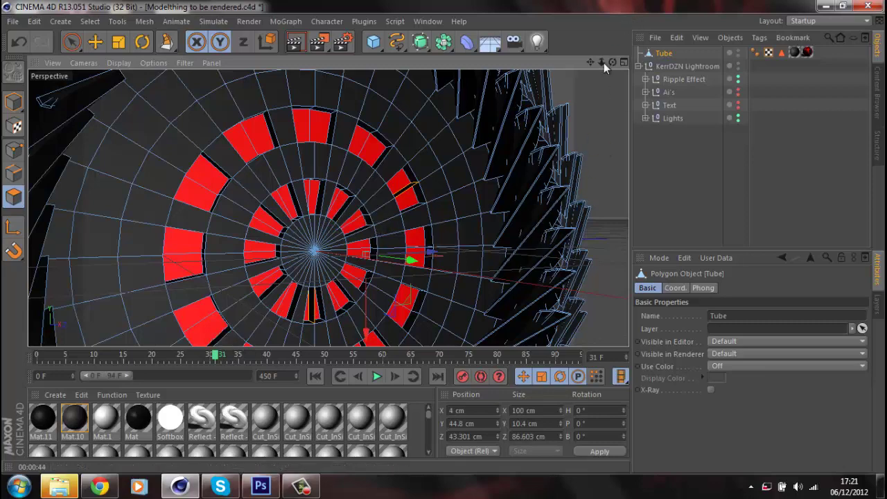
pyautogui.moveTo(589, 63); pyautogui.dragTo(448, 192)
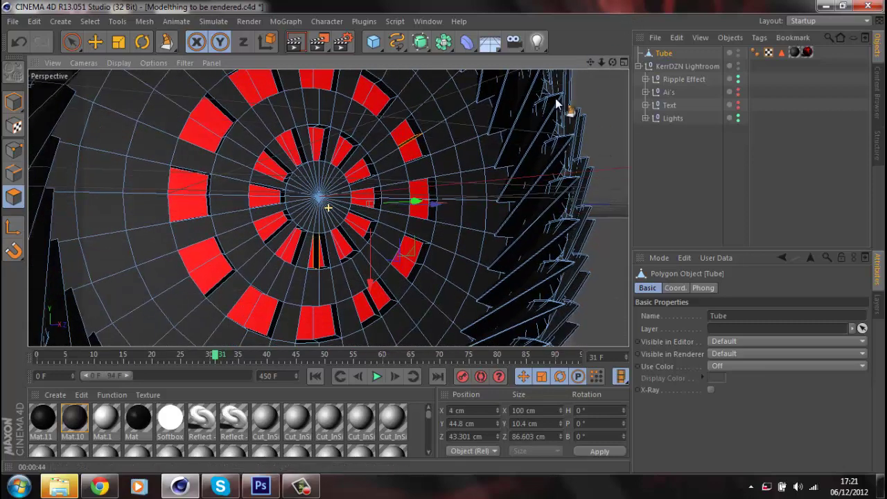
pyautogui.keyDown('shift'); pyautogui.click(372, 306); pyautogui.keyUp('shift')
pyautogui.press('Delete')
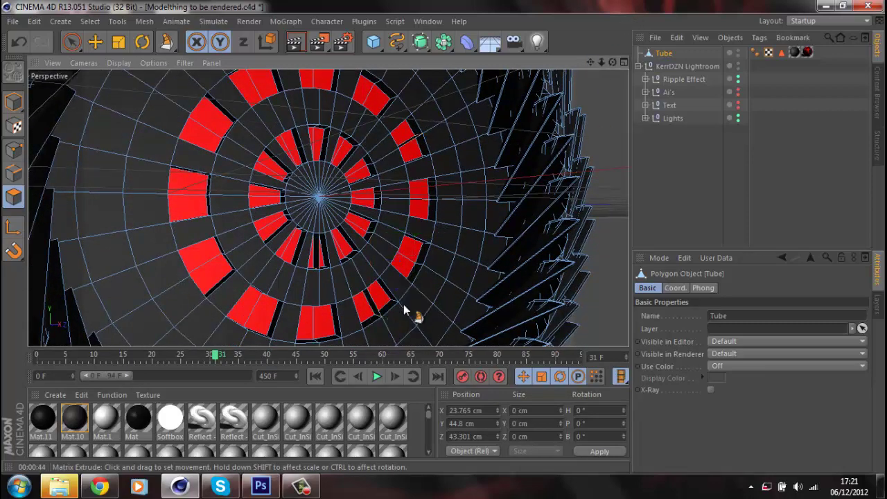
# Delete the remaining divider walls inside the same three split red recesses.
pyautogui.click(408, 146)
pyautogui.keyDown('shift'); pyautogui.click(317, 256); pyautogui.keyUp('shift')
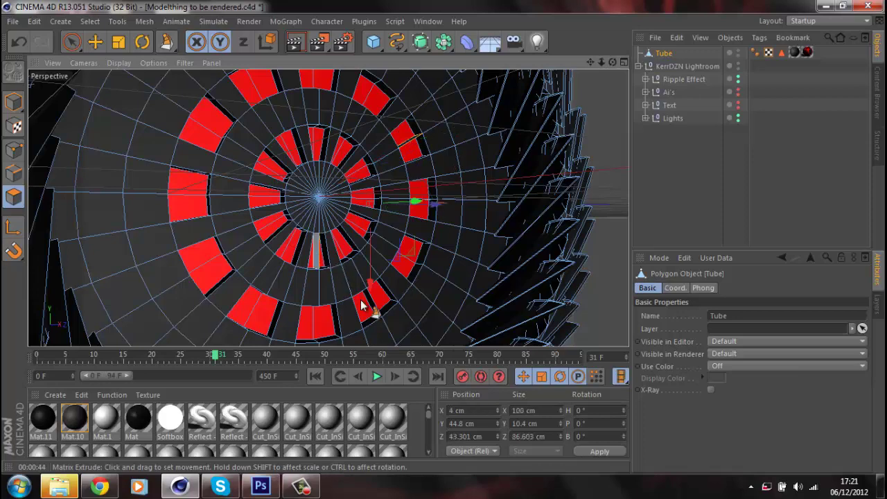
pyautogui.keyDown('shift'); pyautogui.click(377, 311); pyautogui.keyUp('shift')
pyautogui.press('Delete')
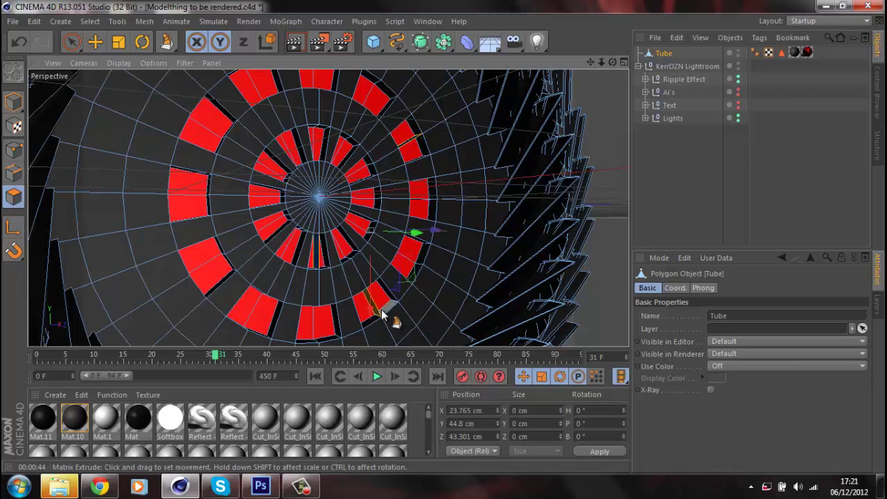
pyautogui.scroll(-4, 465, 140)
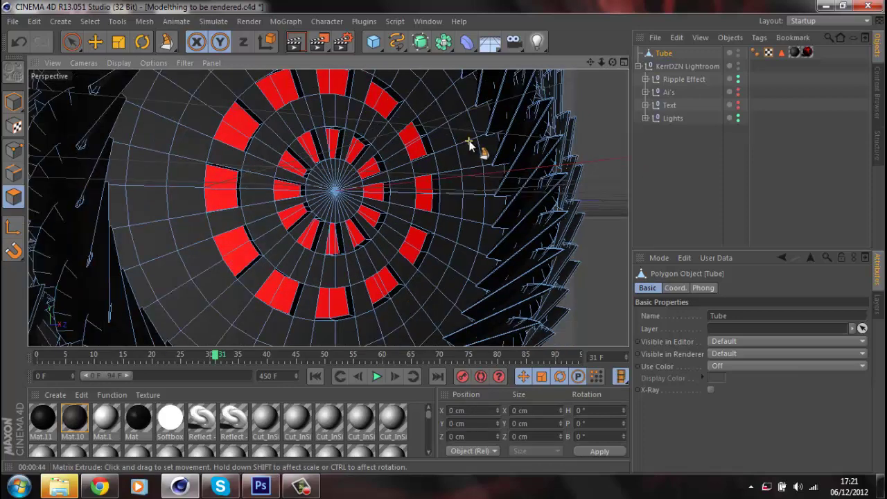
pyautogui.moveTo(591, 61); pyautogui.dragTo(432, 239)
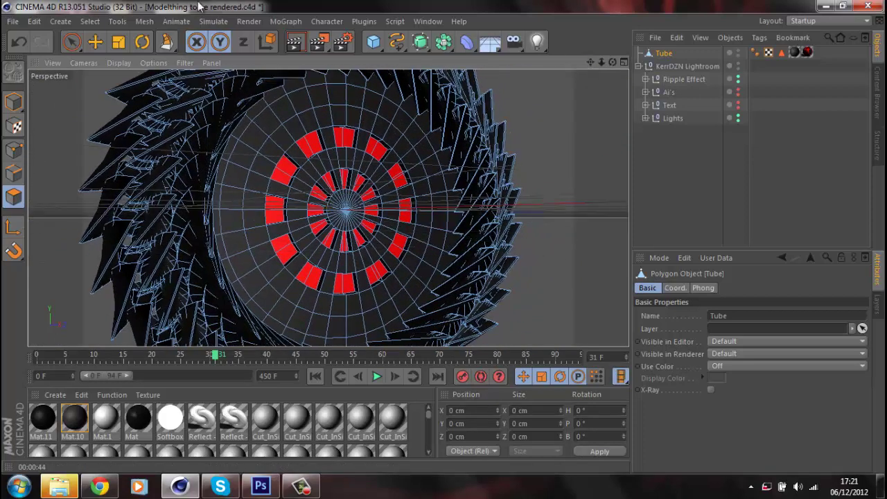
# Merge the SnapLogo Illustrator file from the ai folder at a scale of 1 cm, and set Model mode with the Move tool.
pyautogui.click(16, 20)
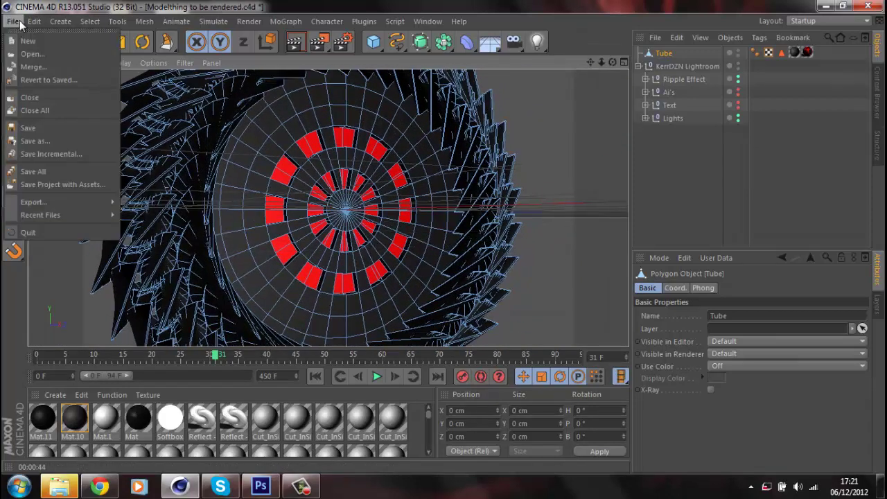
pyautogui.click(31, 68)
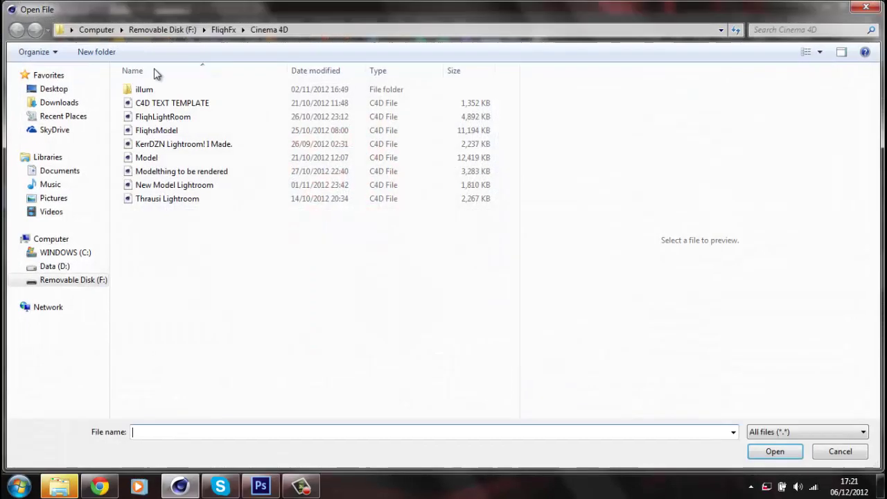
pyautogui.click(142, 118)
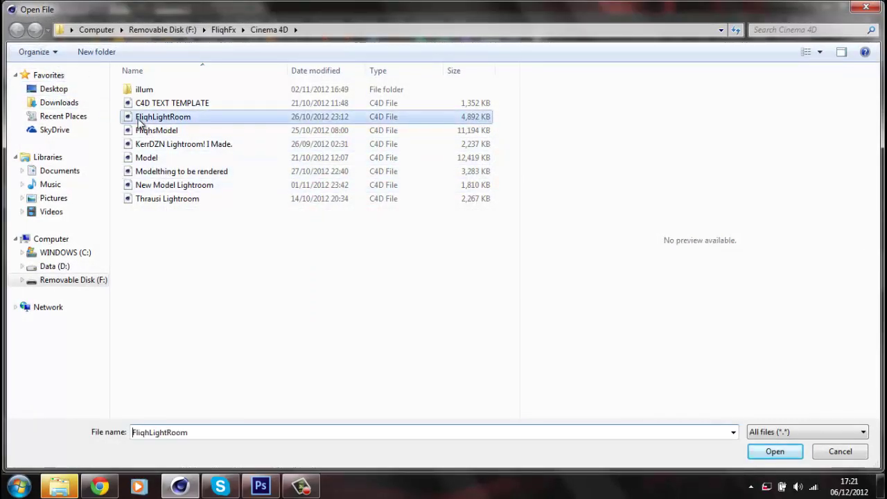
pyautogui.hotkey('alt', 'Up')
pyautogui.doubleClick(165, 87)
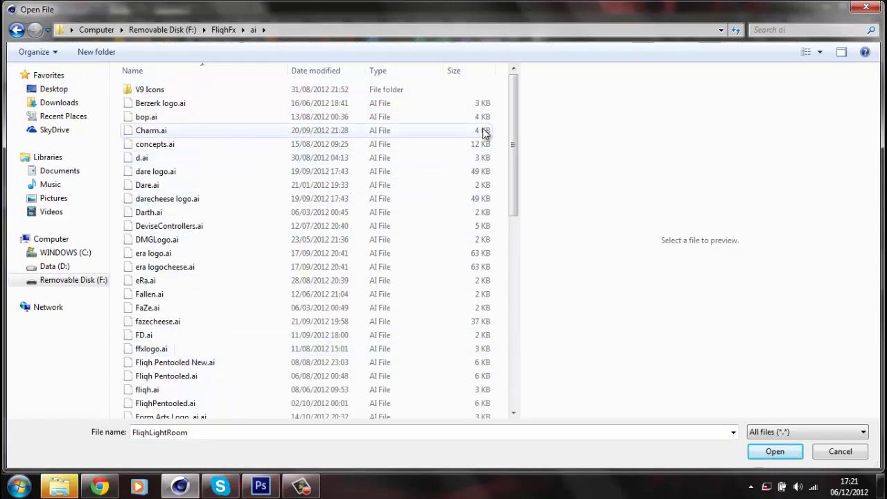
pyautogui.moveTo(513, 145); pyautogui.dragTo(525, 279)
pyautogui.doubleClick(175, 368)
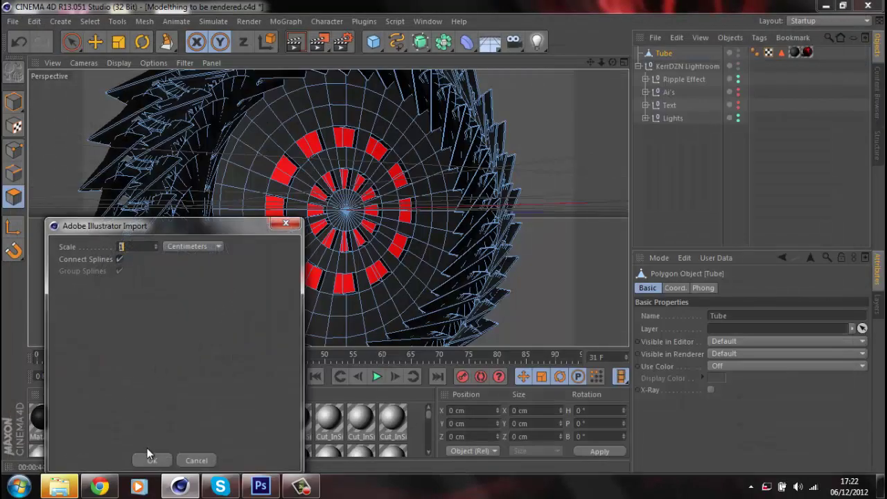
pyautogui.click(150, 457)
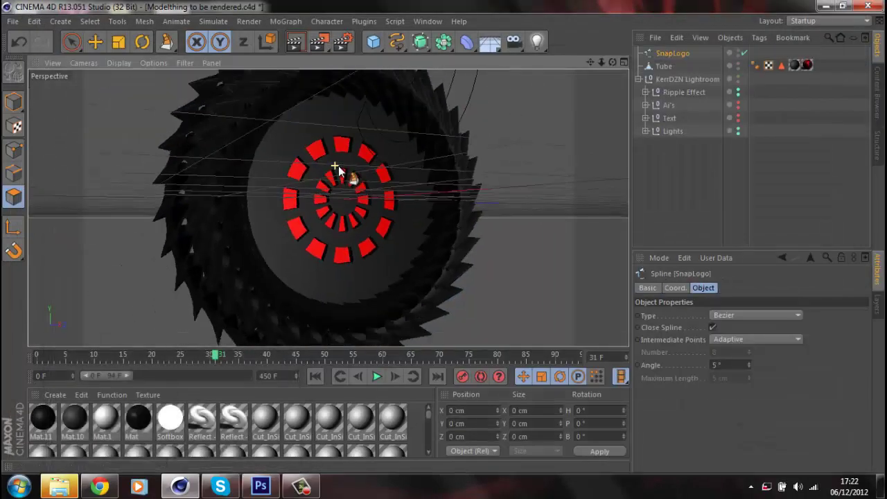
pyautogui.scroll(-2, 336, 165)
pyautogui.scroll(-2, 158, 113)
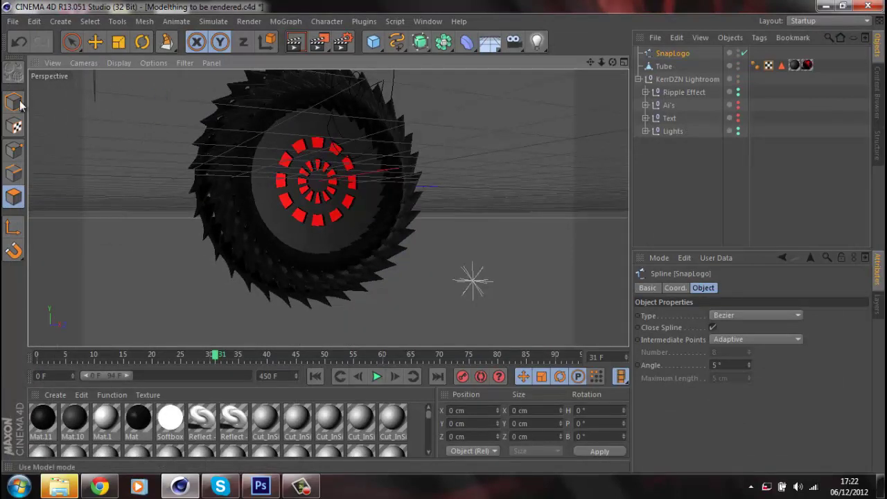
pyautogui.click(96, 43)
pyautogui.click(12, 102)
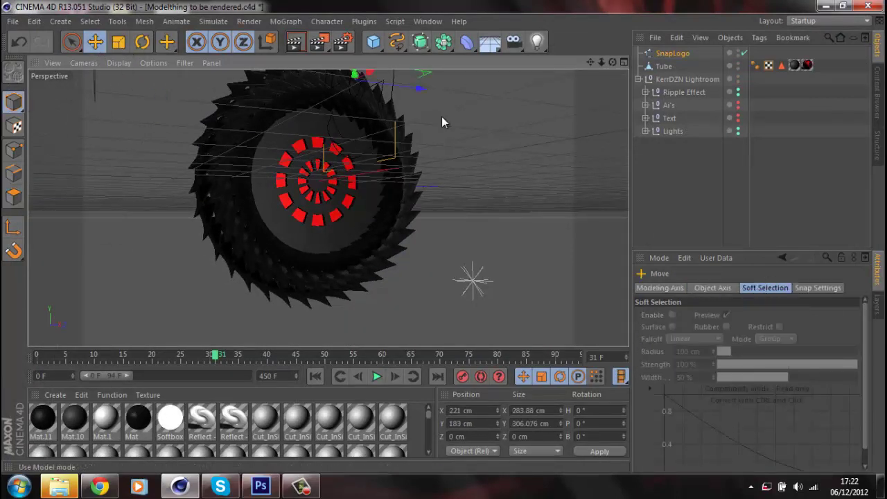
# Try to rotate the SnapLogo spline to a pitch of 90°.
pyautogui.click(583, 436)
pyautogui.click(581, 423)
pyautogui.write('90')
pyautogui.press('Return')
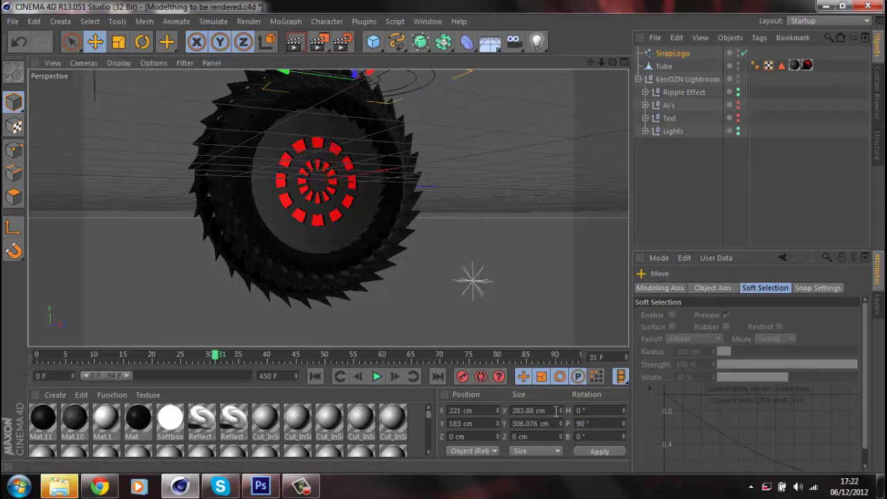
pyautogui.hotkey('ctrl', 'z')
# Set the SnapLogo spline's heading to 90° and move it over the wheel's centre, to about X 67 cm, Y 9.5 cm.
pyautogui.click(607, 409)
pyautogui.write('90')
pyautogui.press('Return')
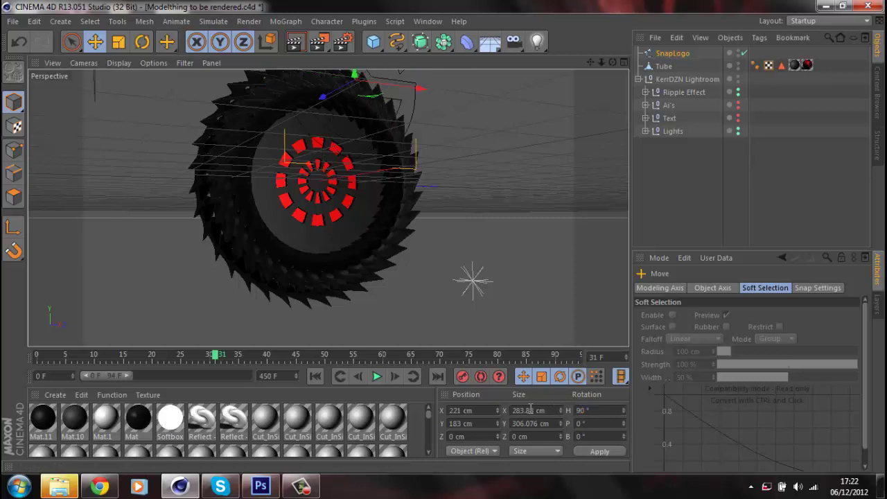
pyautogui.moveTo(354, 75); pyautogui.dragTo(307, 182)
# Add an Extrude NURBS object, nest the SnapLogo spline in it, and view the extruded logo from the side.
pyautogui.moveTo(421, 43); pyautogui.dragTo(550, 60)
pyautogui.moveTo(698, 65); pyautogui.dragTo(686, 53)
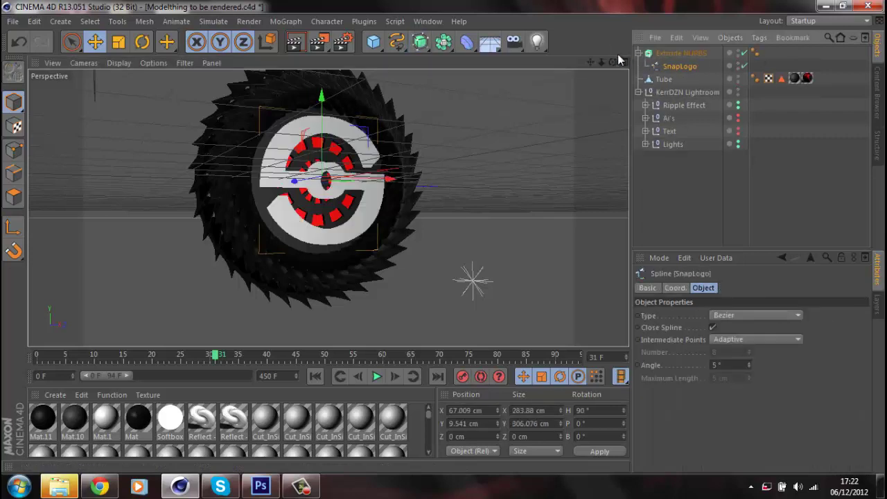
pyautogui.moveTo(613, 61); pyautogui.dragTo(595, 44)
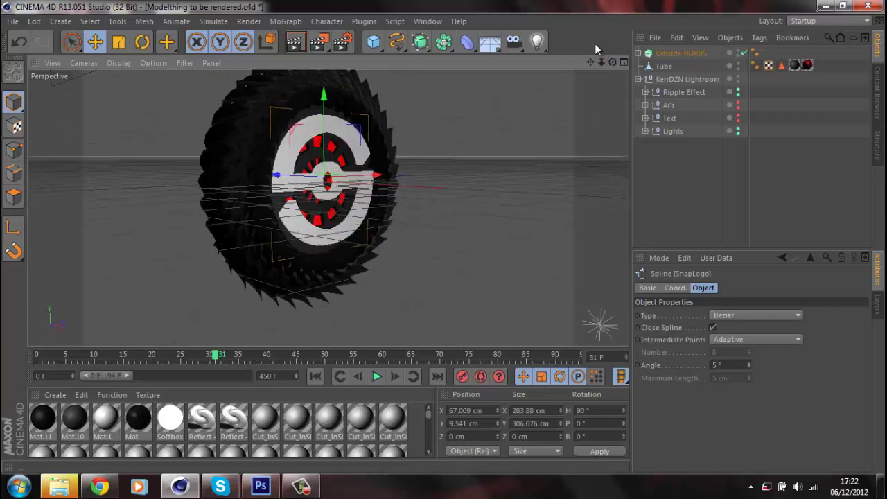
# Undo the logo's extrusion, move and rotation, going back to the freshly imported SnapLogo spline.
pyautogui.hotkey('ctrl', 'z')
pyautogui.hotkey('ctrl', 'z')
pyautogui.hotkey('ctrl', 'z')
pyautogui.hotkey('ctrl', 'z')
pyautogui.hotkey('ctrl', 'z')
pyautogui.hotkey('ctrl', 'z')
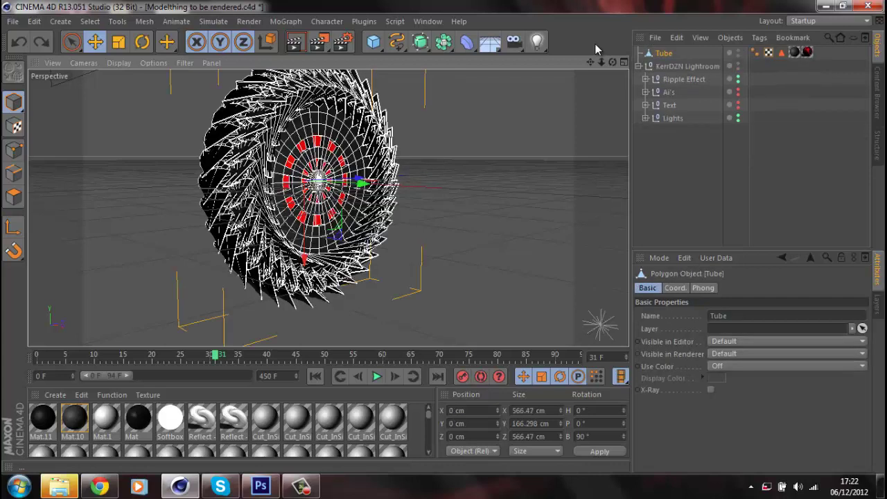
pyautogui.click(41, 43)
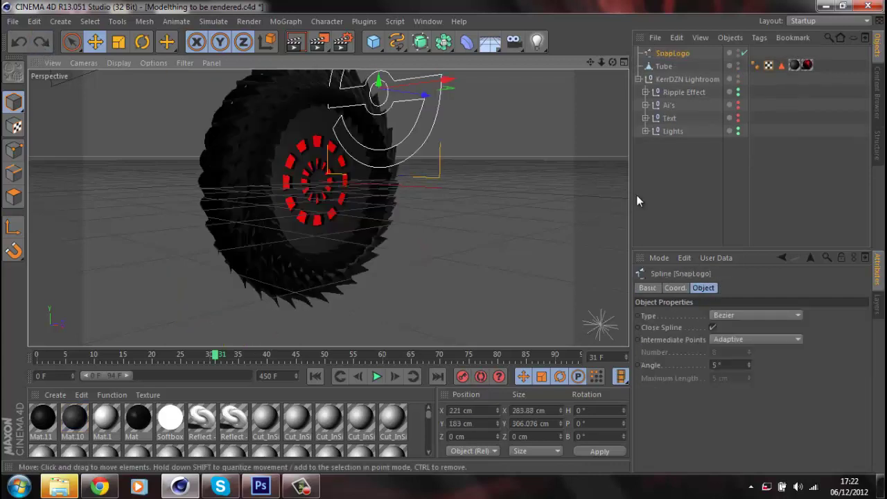
# Add an Extrude NURBS object, nest the unrotated SnapLogo spline in it, and select the Extrude NURBS.
pyautogui.moveTo(420, 43); pyautogui.dragTo(563, 60)
pyautogui.moveTo(667, 66); pyautogui.dragTo(678, 54)
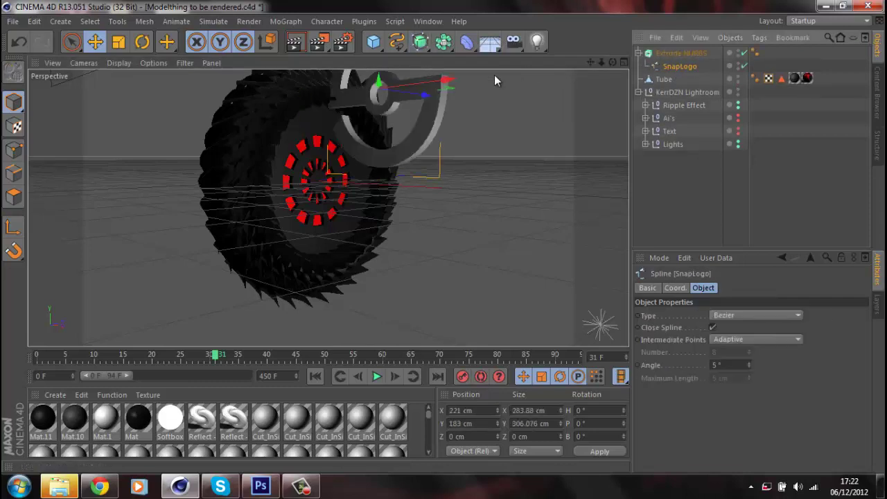
pyautogui.click(639, 52)
pyautogui.click(676, 53)
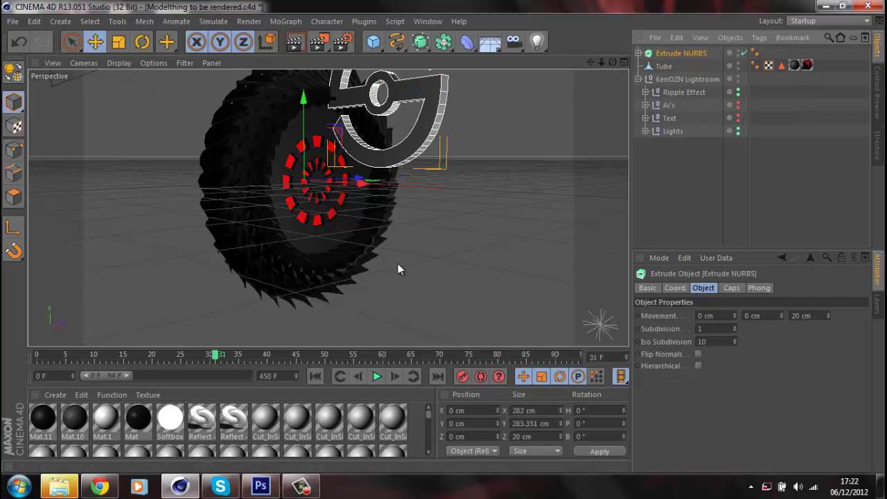
# Set the Extrude NURBS's heading to 90° and move it in front of the wheel, to about X 108, Y -169, Z -240 cm.
pyautogui.click(592, 411)
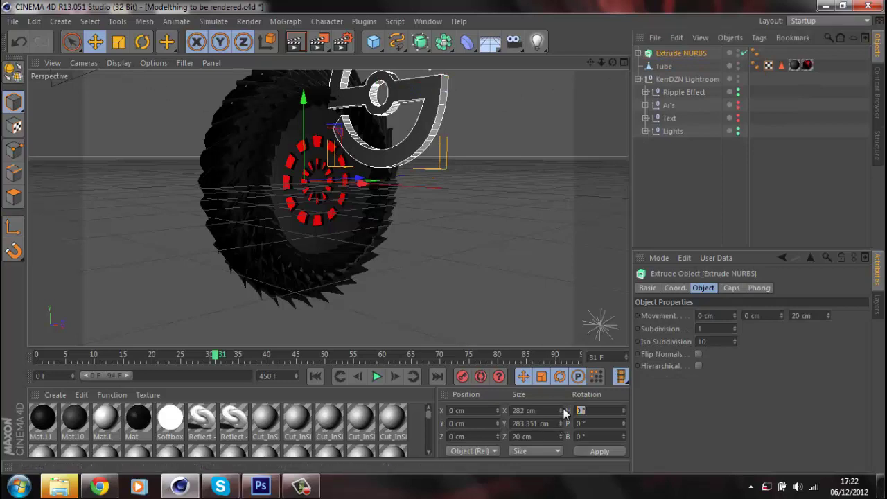
pyautogui.write('90')
pyautogui.press('Return')
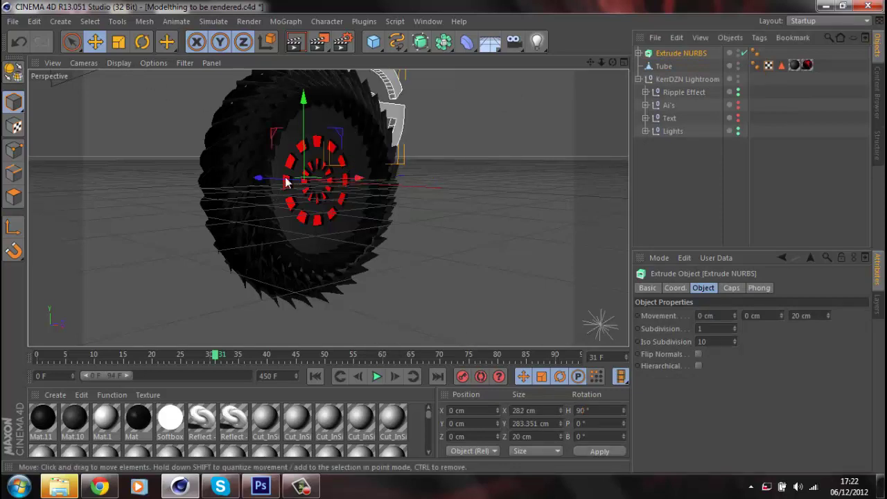
pyautogui.moveTo(287, 180); pyautogui.dragTo(256, 236)
pyautogui.moveTo(288, 269)
pyautogui.mouseDown()
pyautogui.moveTo(279, 271)
pyautogui.moveTo(296, 267)
pyautogui.mouseUp()
# Centre the extruded logo on the wheel from a frontal view, at about Y -175 cm and Z -220 cm.
pyautogui.click(624, 64)
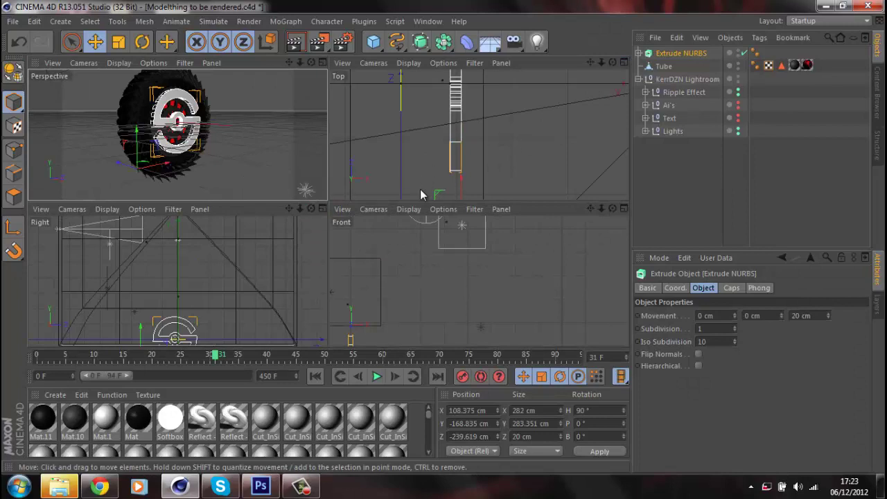
pyautogui.click(322, 63)
pyautogui.moveTo(614, 63); pyautogui.dragTo(444, 237)
pyautogui.moveTo(248, 261); pyautogui.dragTo(270, 264)
pyautogui.moveTo(267, 266); pyautogui.dragTo(266, 265)
pyautogui.moveTo(216, 214); pyautogui.dragTo(218, 215)
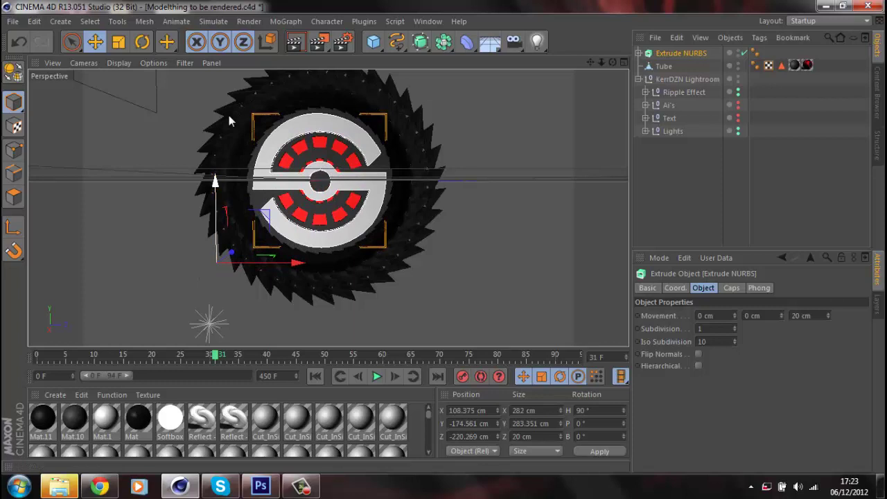
# Scale the extruded logo up to about 314 × 316 × 22 cm and recentre it at about Y -194, Z -247 cm.
pyautogui.click(118, 42)
pyautogui.moveTo(280, 186); pyautogui.dragTo(308, 159)
pyautogui.press('e')
pyautogui.moveTo(273, 268); pyautogui.dragTo(267, 269)
pyautogui.moveTo(203, 181); pyautogui.dragTo(208, 237)
pyautogui.moveTo(269, 277); pyautogui.dragTo(267, 275)
pyautogui.moveTo(204, 252); pyautogui.dragTo(207, 251)
# Shift the logo along the wheel's axis to about X 83 cm so it sits against the hub.
pyautogui.moveTo(614, 62); pyautogui.dragTo(442, 233)
pyautogui.moveTo(367, 251); pyautogui.dragTo(384, 253)
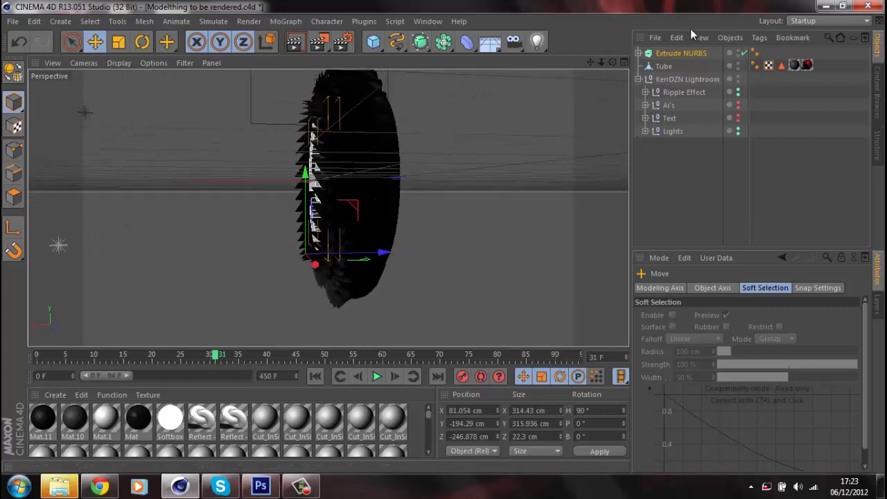
pyautogui.moveTo(613, 63); pyautogui.dragTo(445, 239)
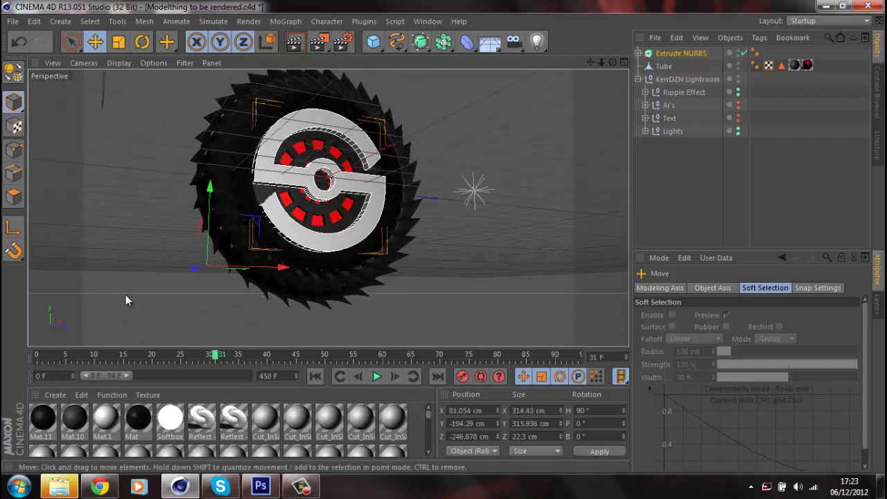
pyautogui.moveTo(193, 268); pyautogui.dragTo(195, 272)
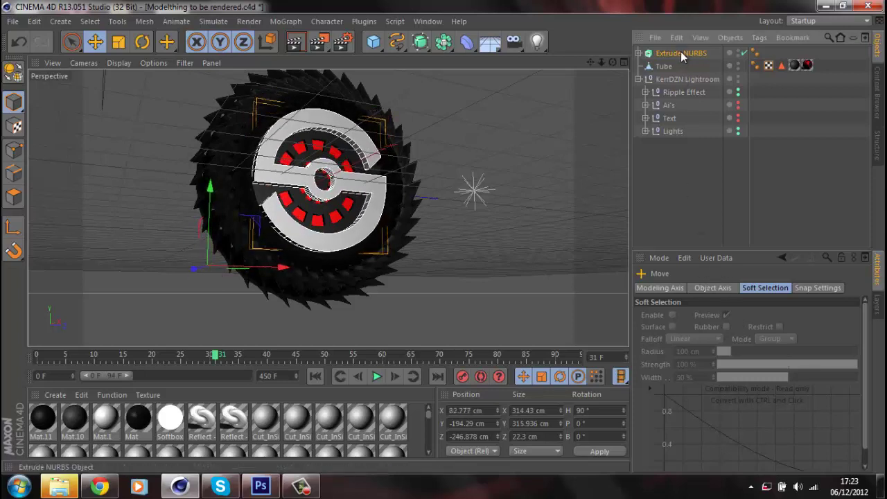
# Increase the Extrude NURBS's depth to 38.3 cm.
pyautogui.click(679, 52)
pyautogui.click(798, 315)
pyautogui.scroll(16, 799, 316)
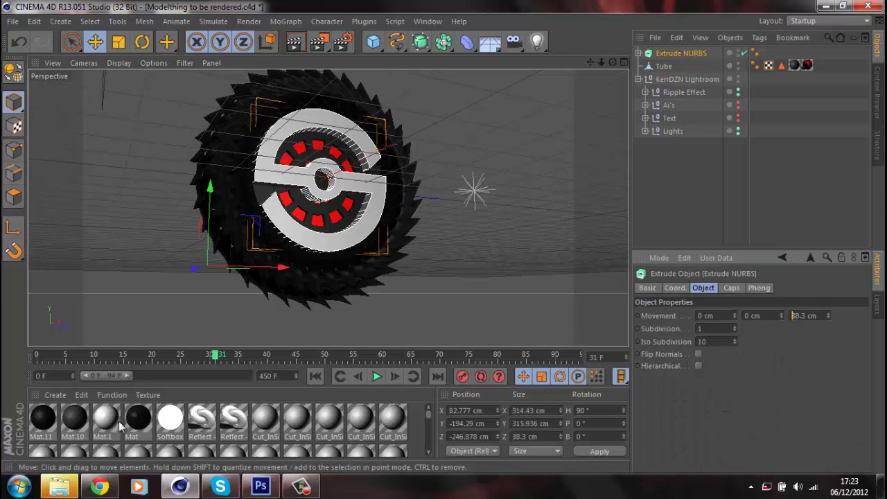
# Apply the red Mat.9 material to the extruded logo, and reselect the Extrude NURBS.
pyautogui.moveTo(430, 414); pyautogui.dragTo(431, 435)
pyautogui.moveTo(270, 158); pyautogui.dragTo(270, 159)
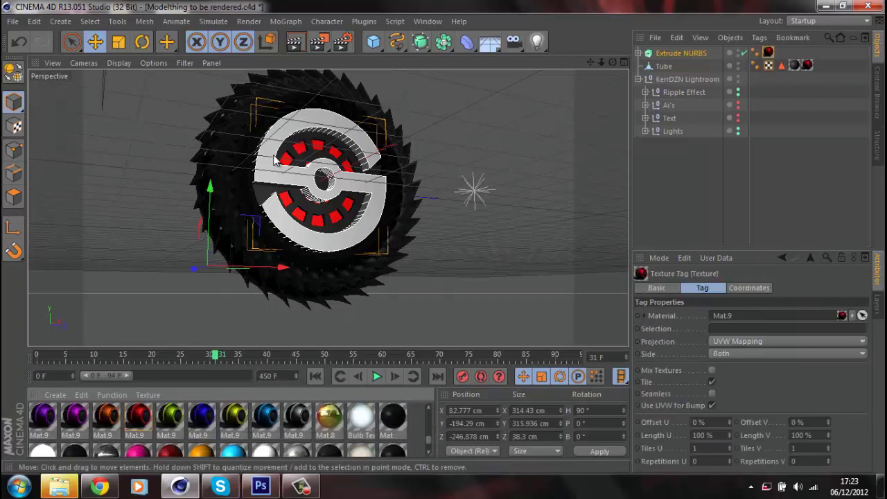
pyautogui.click(683, 53)
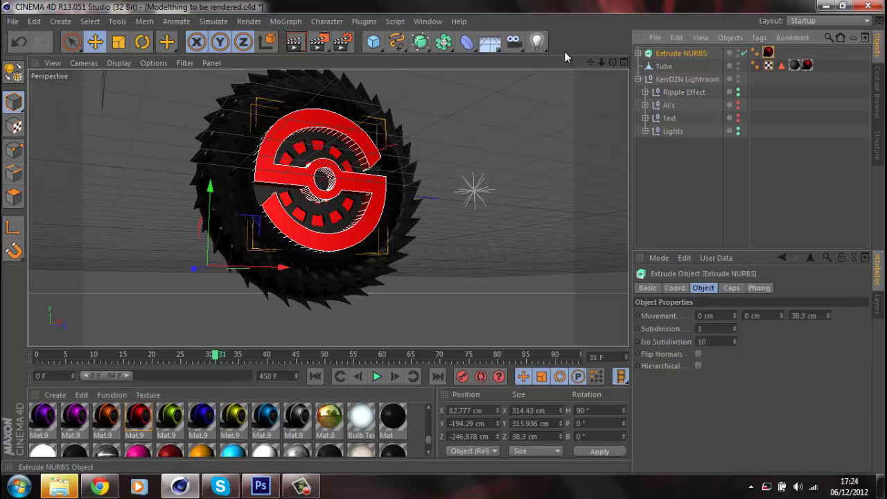
pyautogui.click(372, 20)
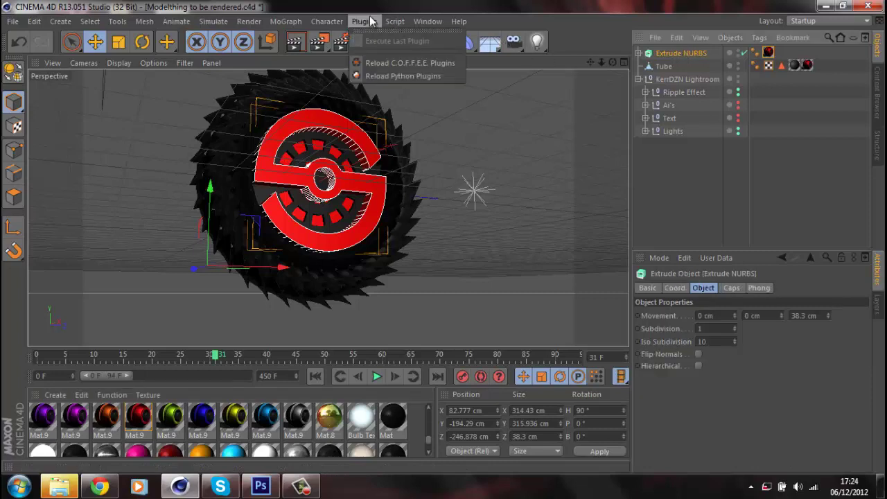
pyautogui.click(371, 21)
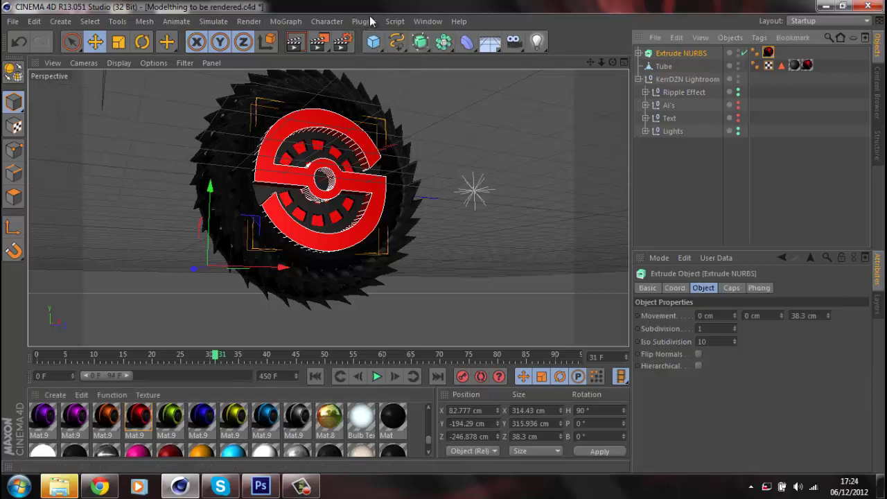
# Group the Extrude NURBS and the Tube under a null, and rotate it to about heading 8.9°, pitch -3.8°, bank -18.1°.
pyautogui.click(658, 196)
pyautogui.moveTo(589, 61)
pyautogui.mouseDown()
pyautogui.moveTo(444, 237)
pyautogui.moveTo(602, 54)
pyautogui.mouseUp()
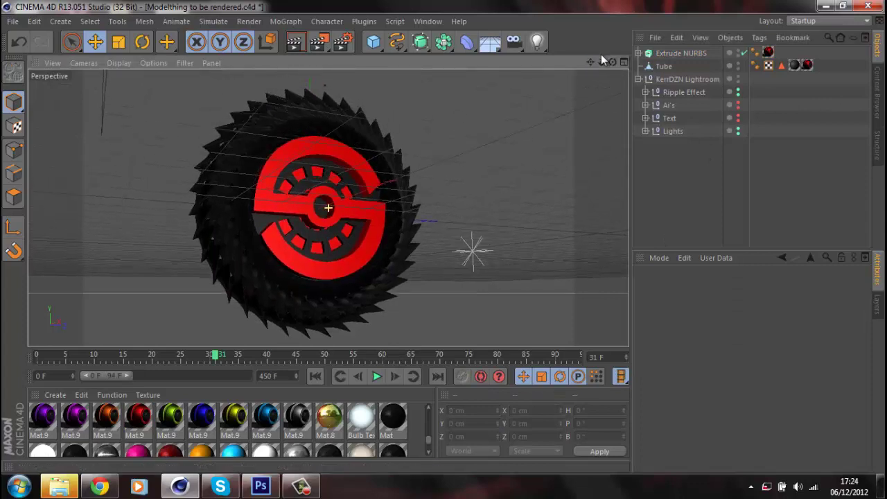
pyautogui.moveTo(836, 51); pyautogui.dragTo(656, 77)
pyautogui.rightClick(660, 76)
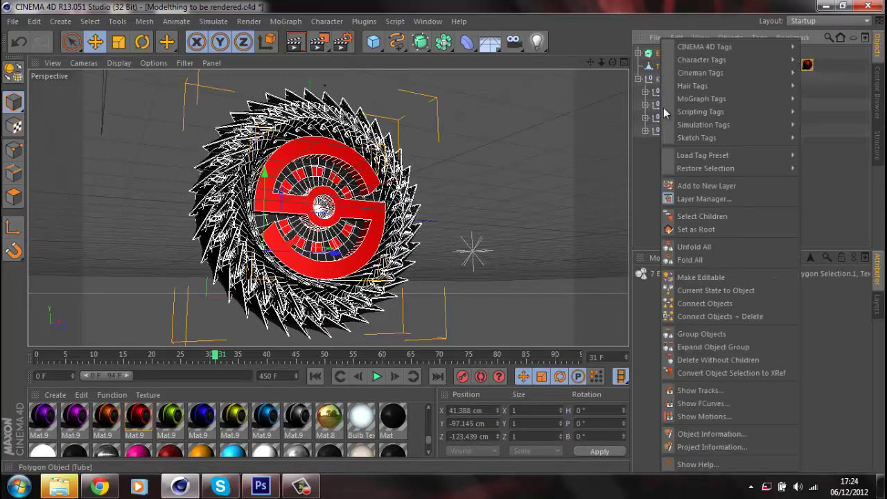
pyautogui.click(703, 333)
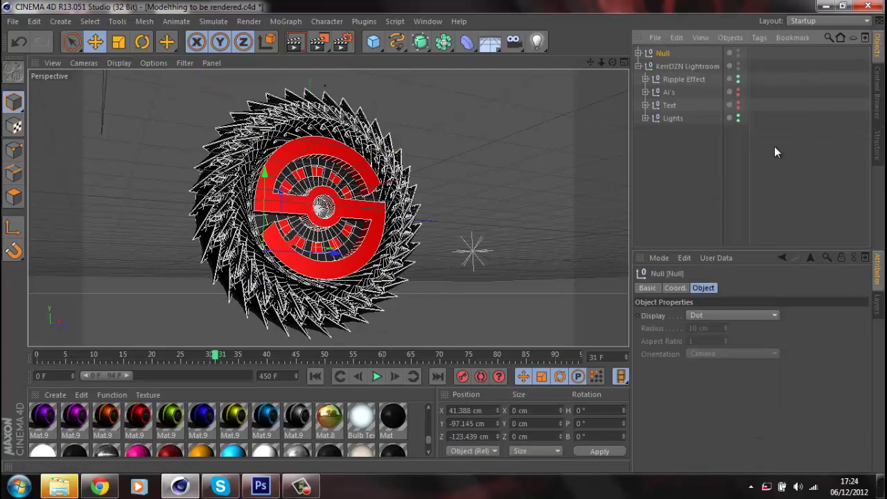
pyautogui.press('r')
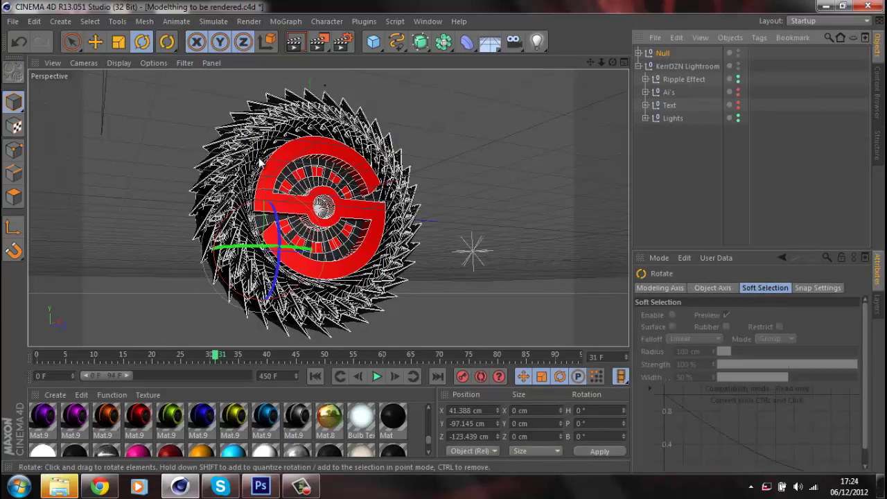
pyautogui.moveTo(272, 251); pyautogui.dragTo(269, 229)
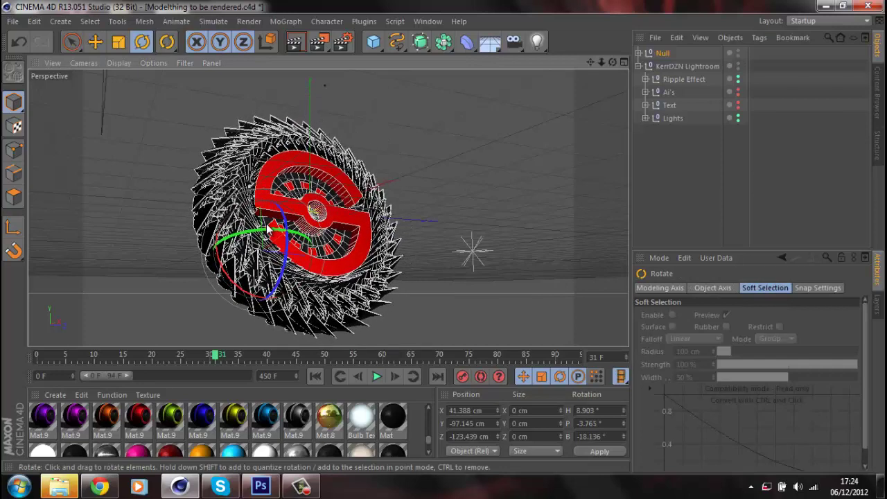
# Render the perspective view of the tilted wheel with its logo, accepting the missing textures.
pyautogui.click(294, 41)
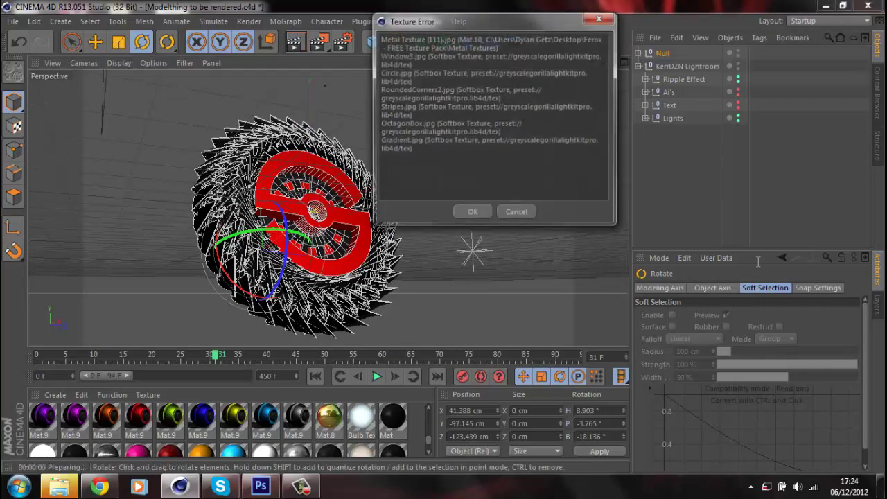
pyautogui.click(472, 214)
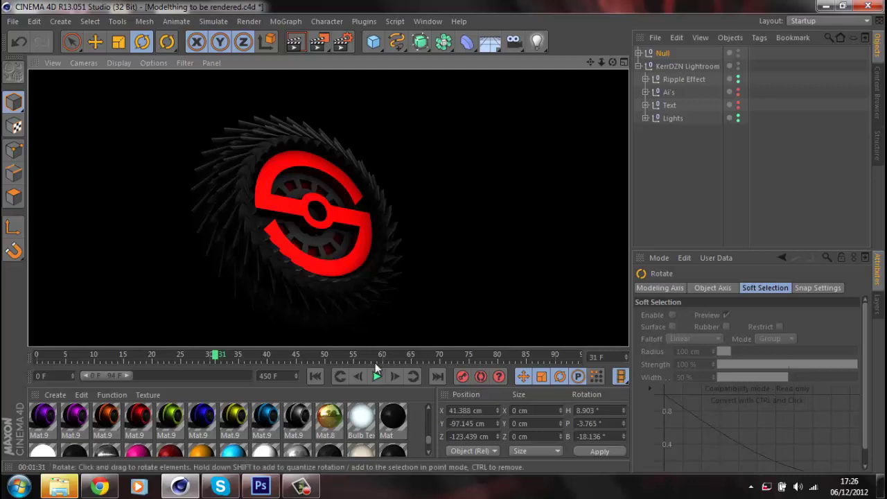
pyautogui.moveTo(314, 487)
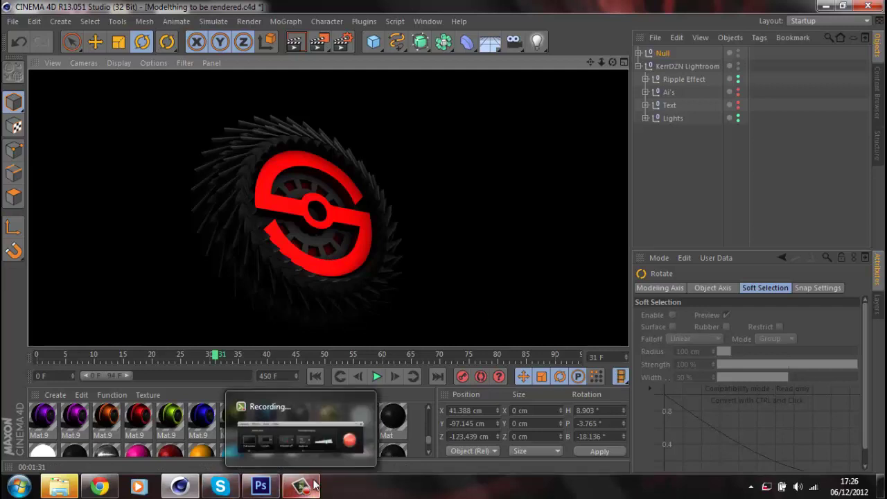